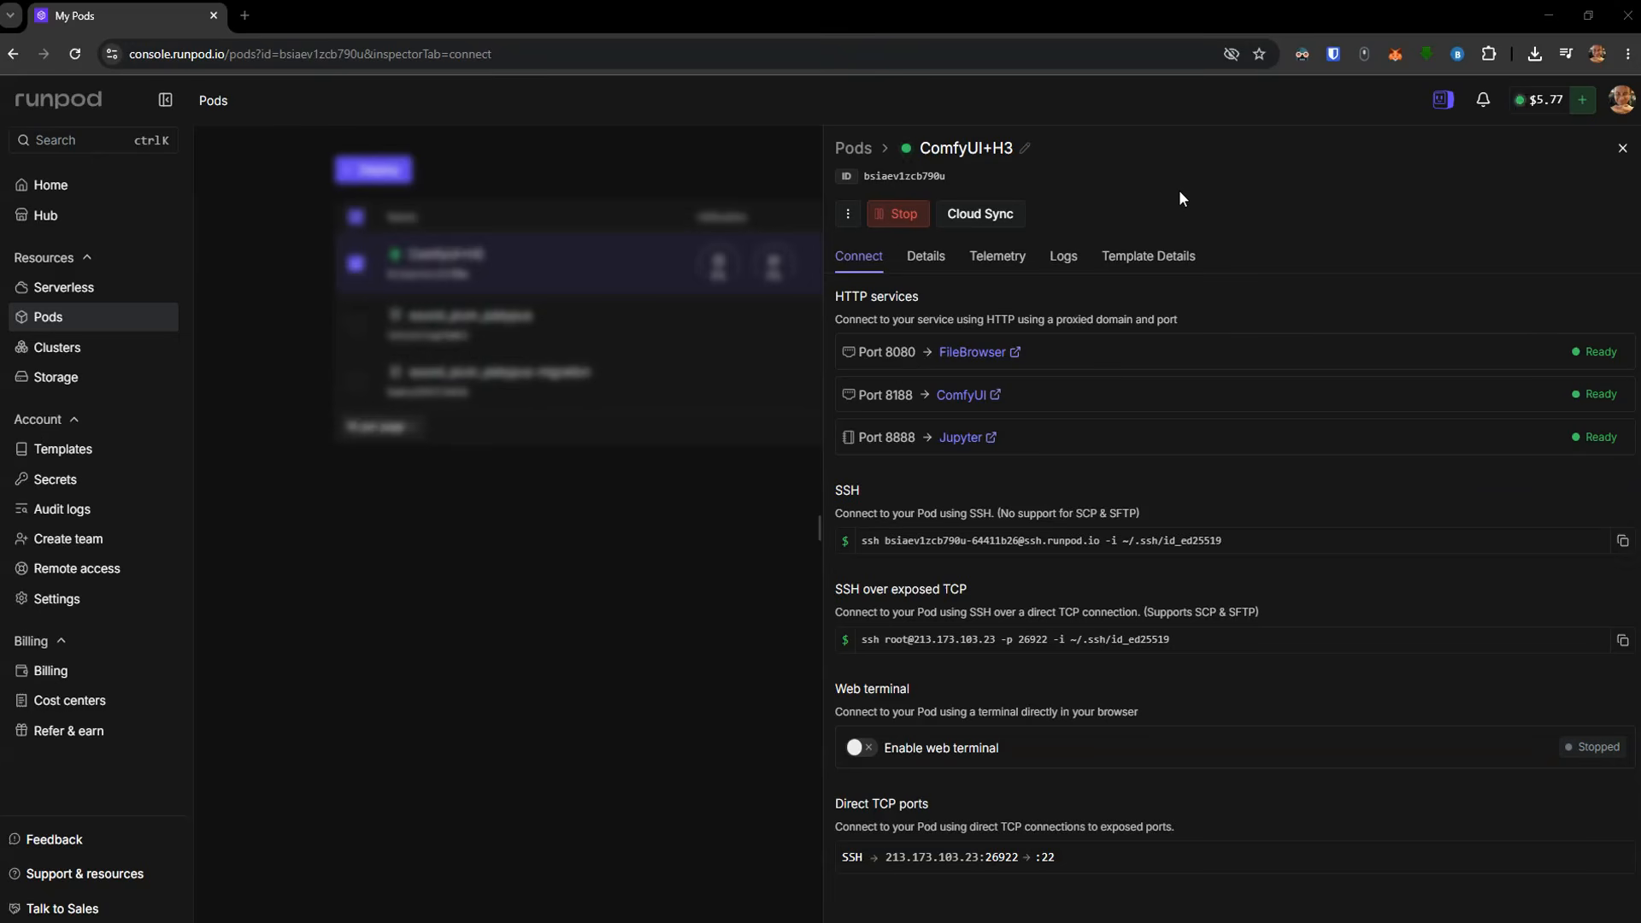
Load the video_minimax_h3_t2v.json workflow from Downloads into the ComfyUI+H3 pod's ComfyUI and run it
click(970, 398)
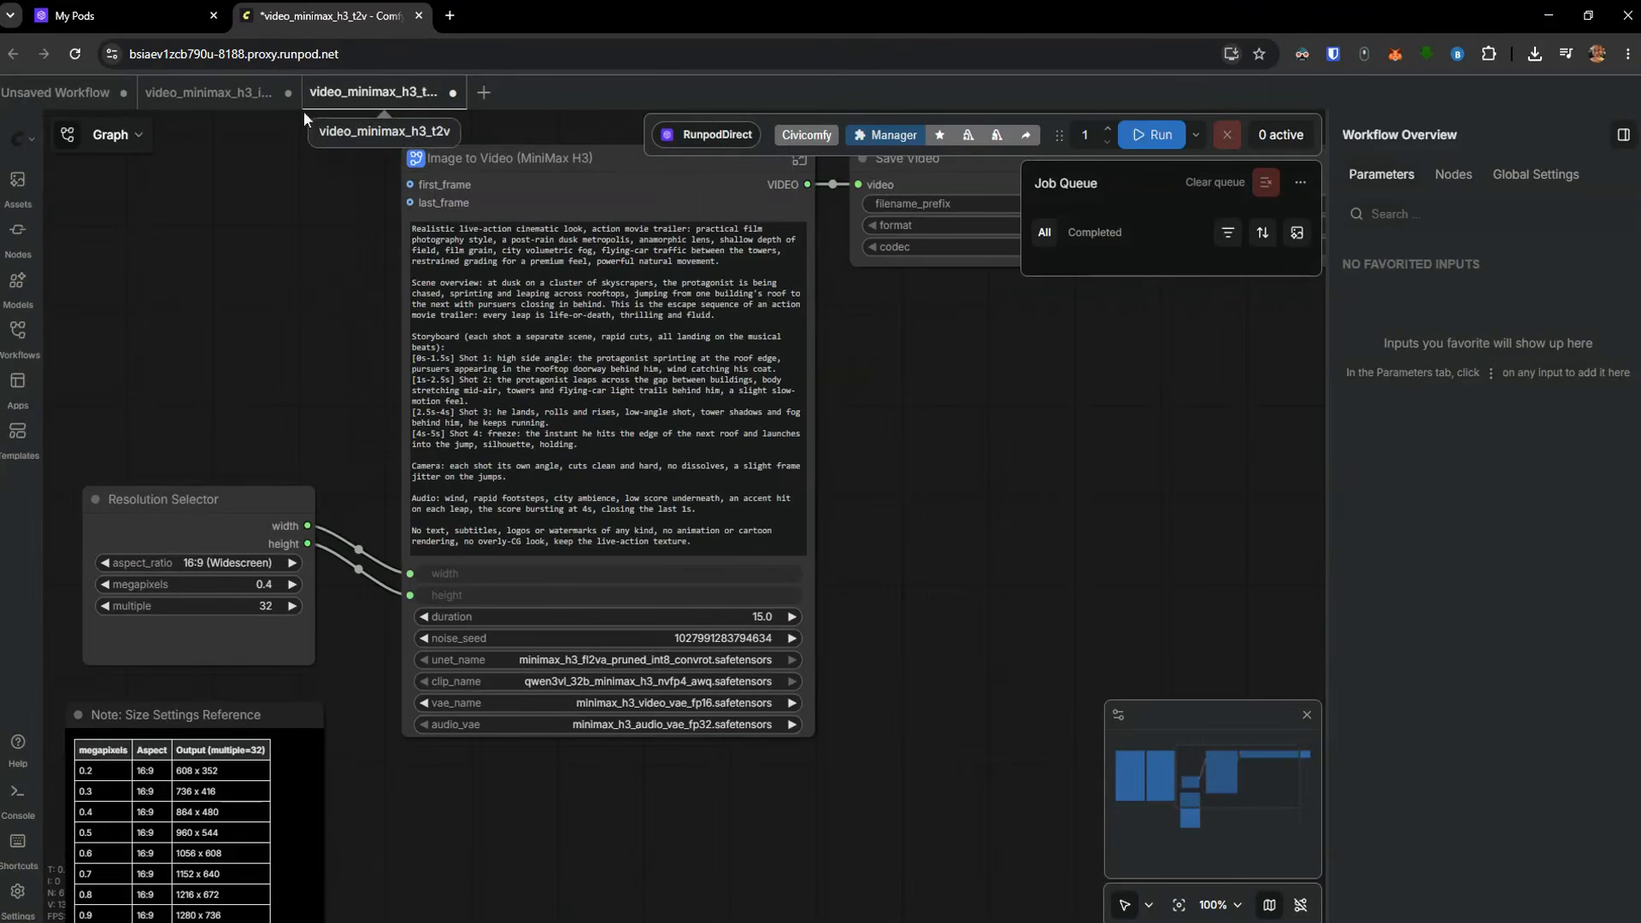
mouse_move(94, 916)
click(86, 876)
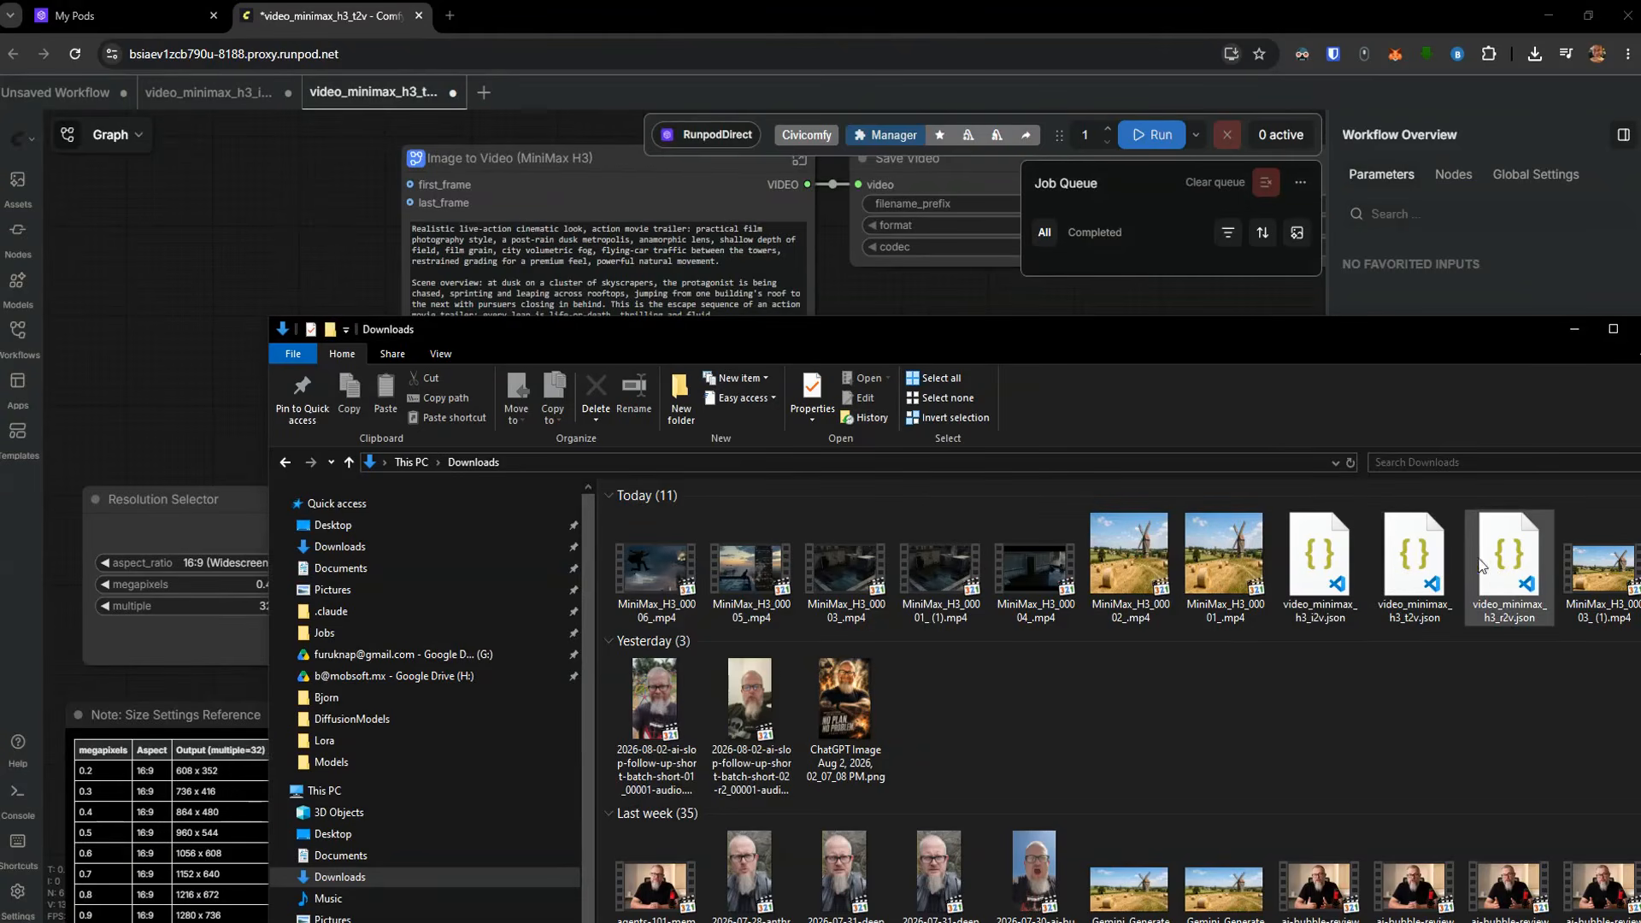
drag(1412, 565, 303, 252)
scroll(302, 252, down, 4)
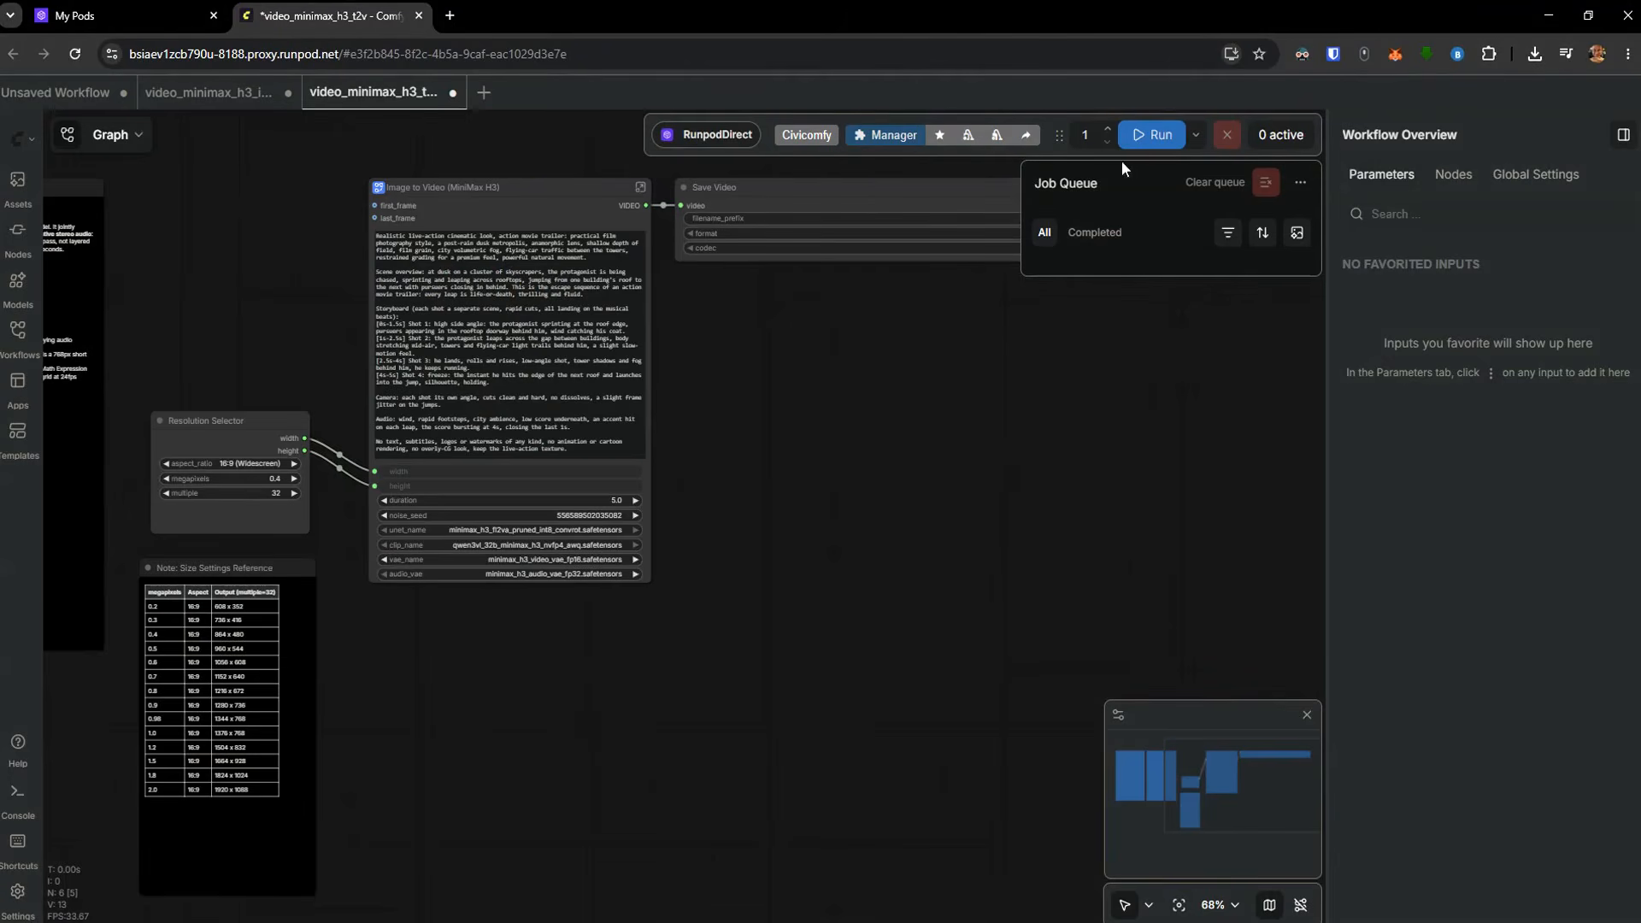
click(1153, 145)
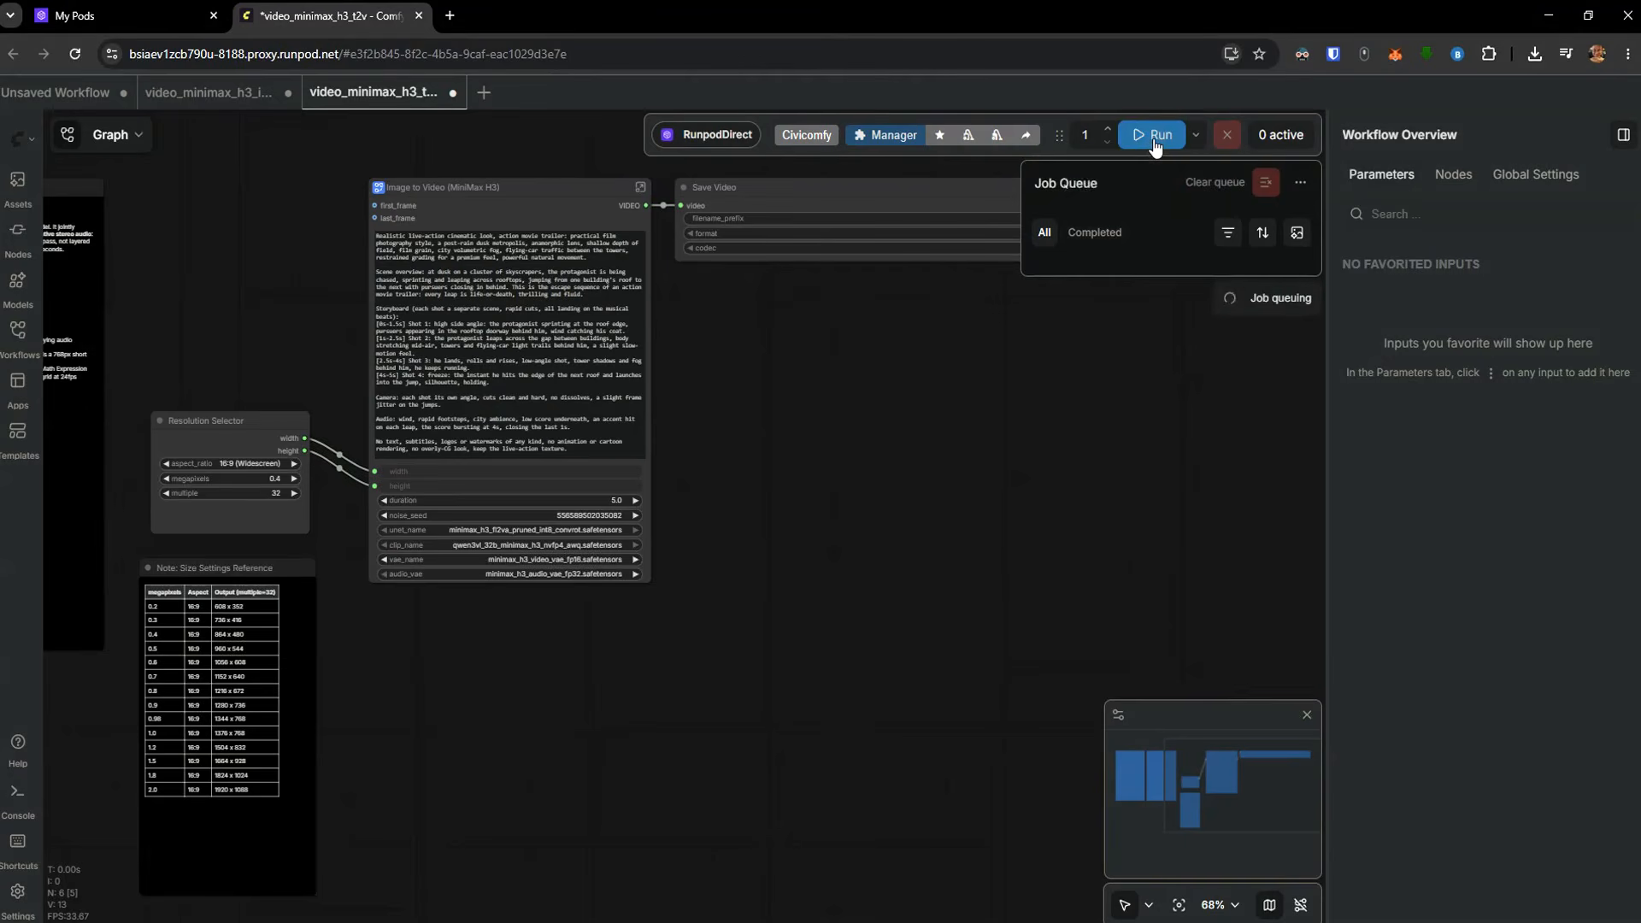
mouse_move(1128, 312)
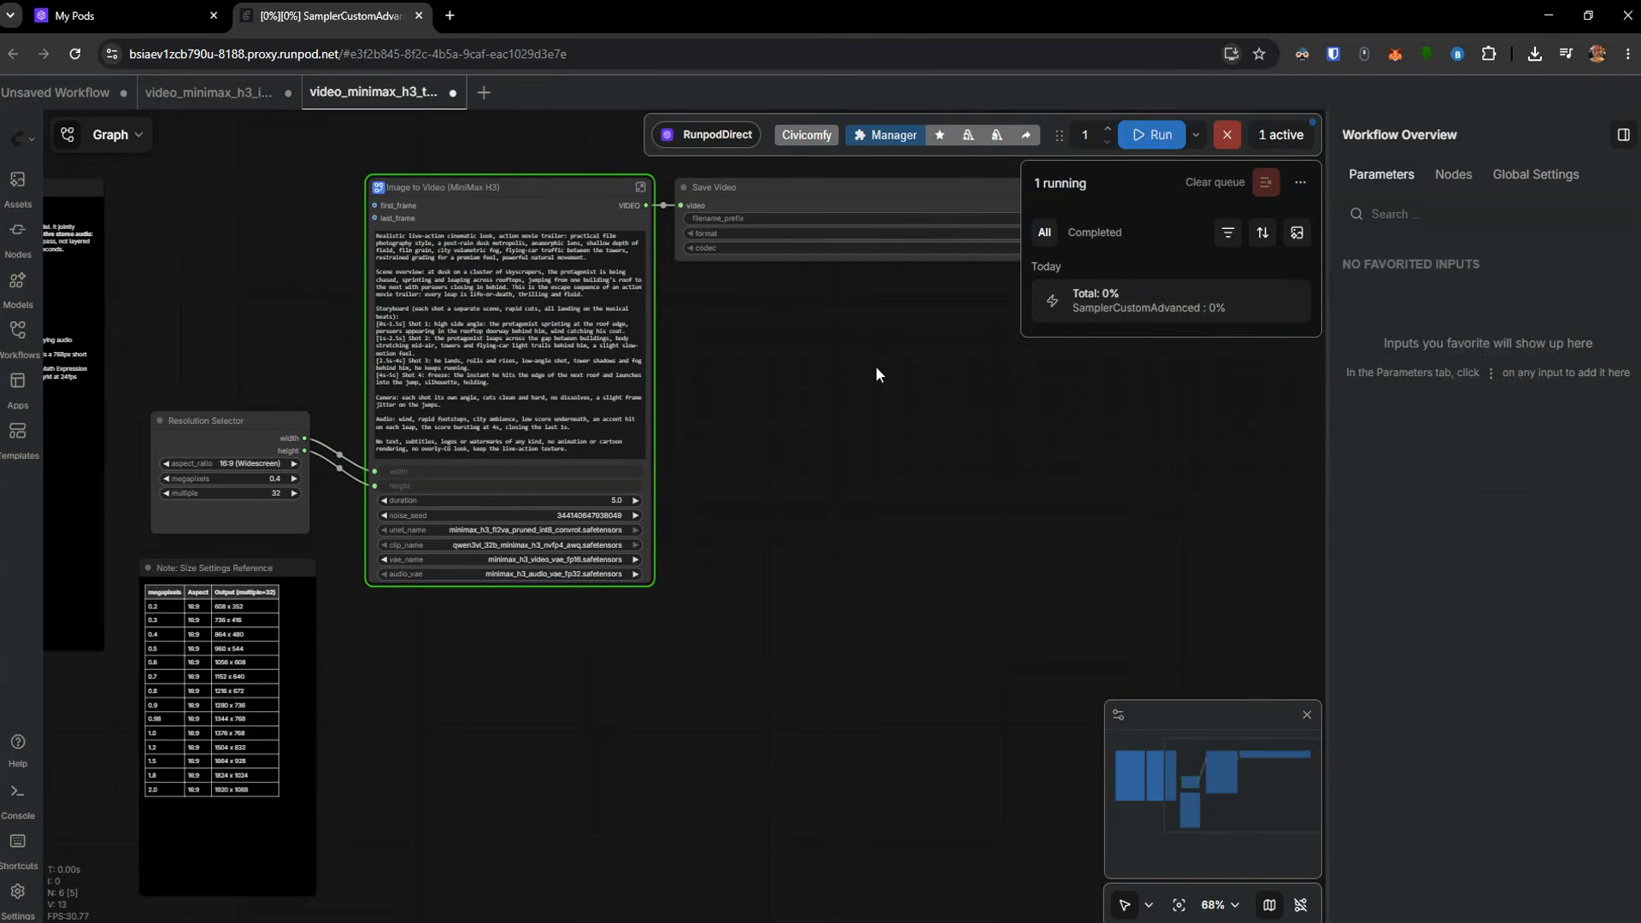
Load the video_minimax_h3_i2v.json and video_minimax_h3_r2v.json workflows from the Downloads folder into ComfyUI
key(alt+Tab)
drag(1323, 578, 304, 241)
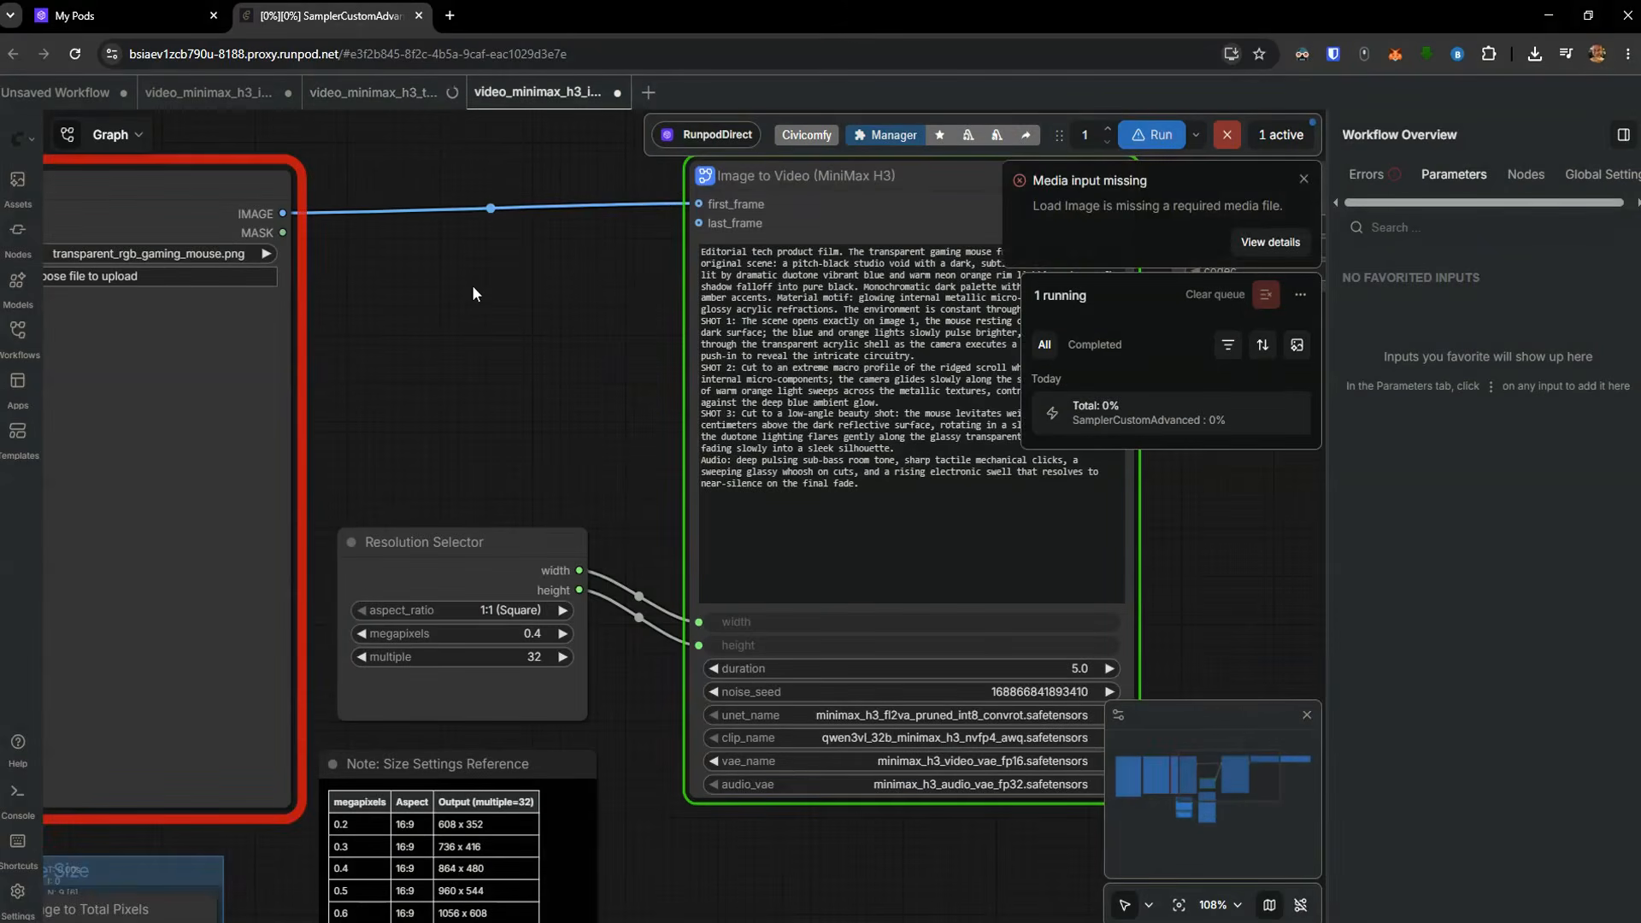
scroll(472, 285, down, 4)
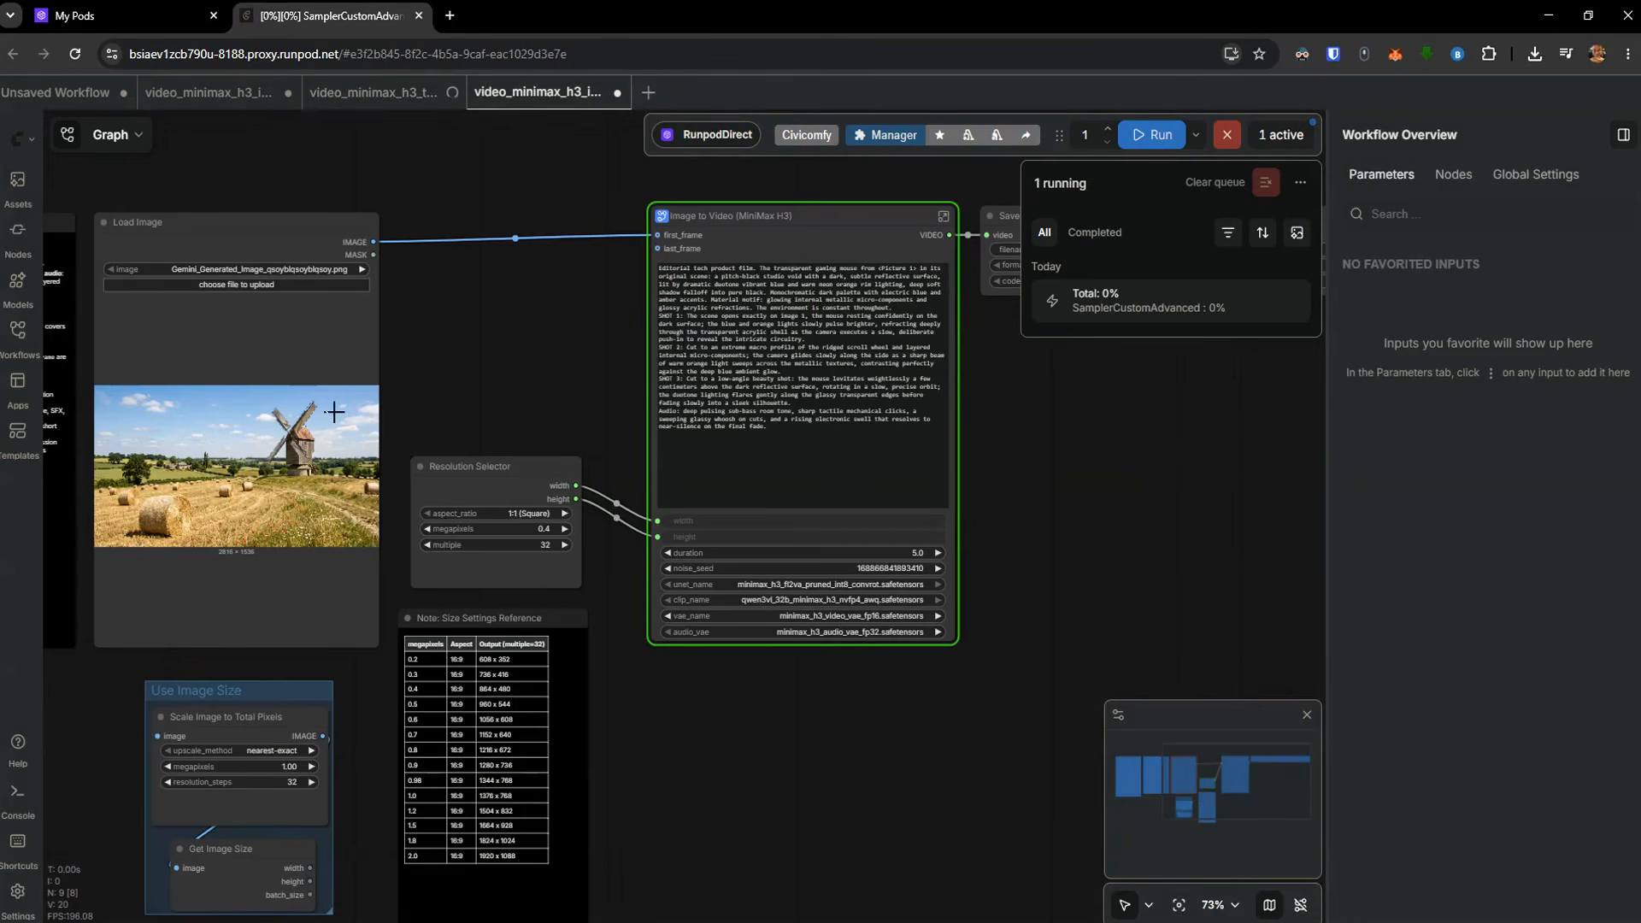
key(alt+Tab)
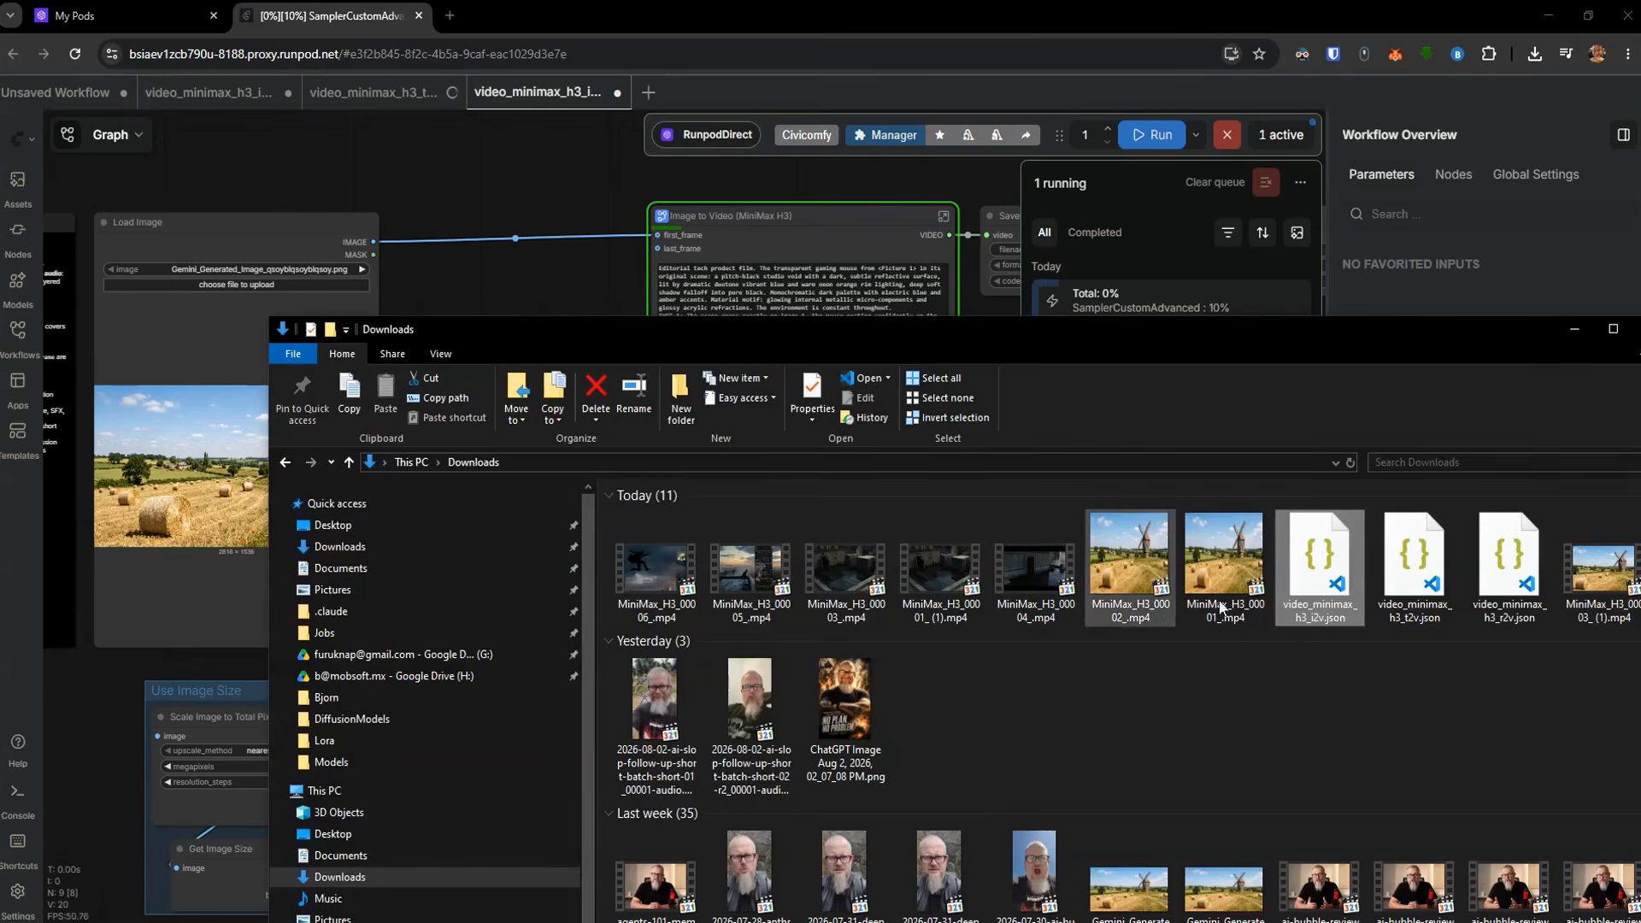
drag(1508, 565, 568, 274)
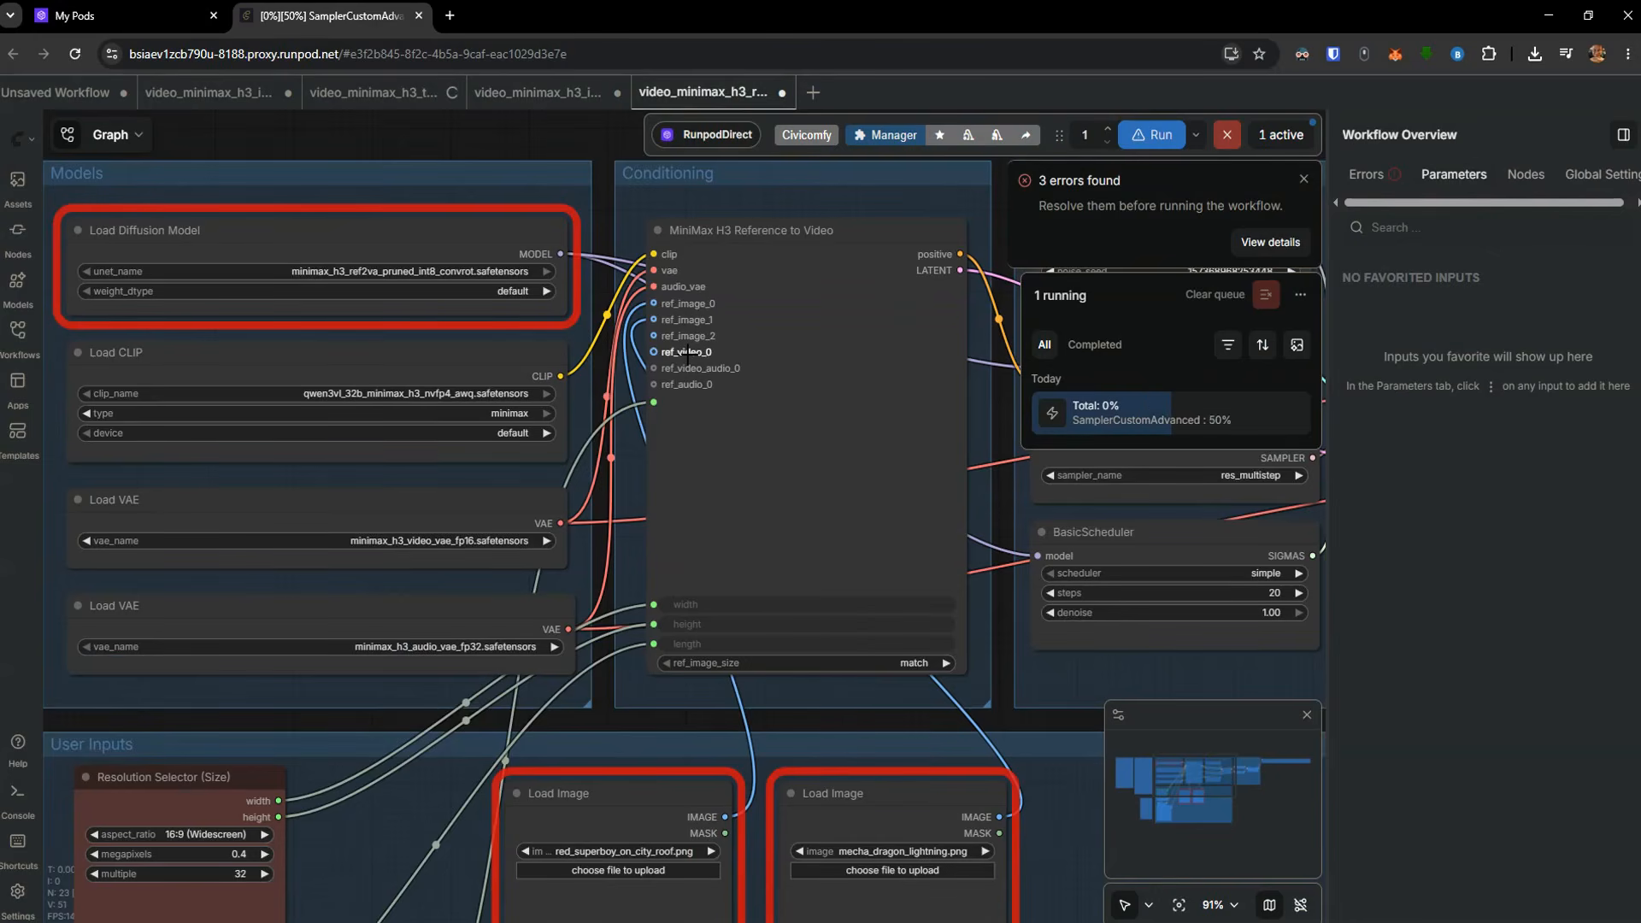
mouse_move(1168, 424)
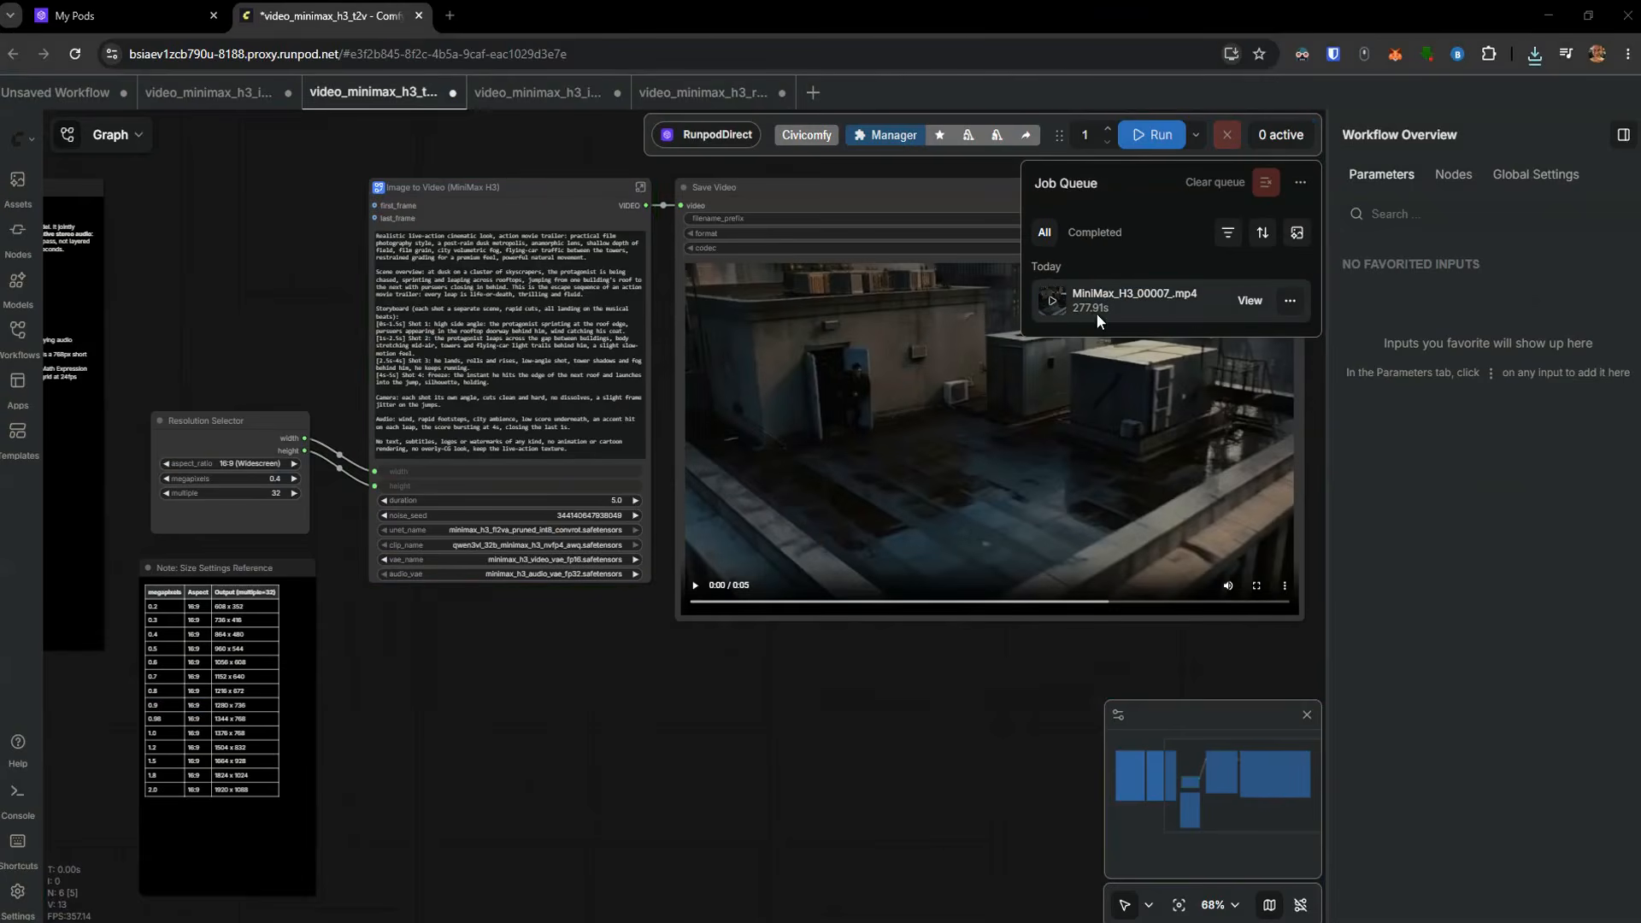
mouse_move(1091, 311)
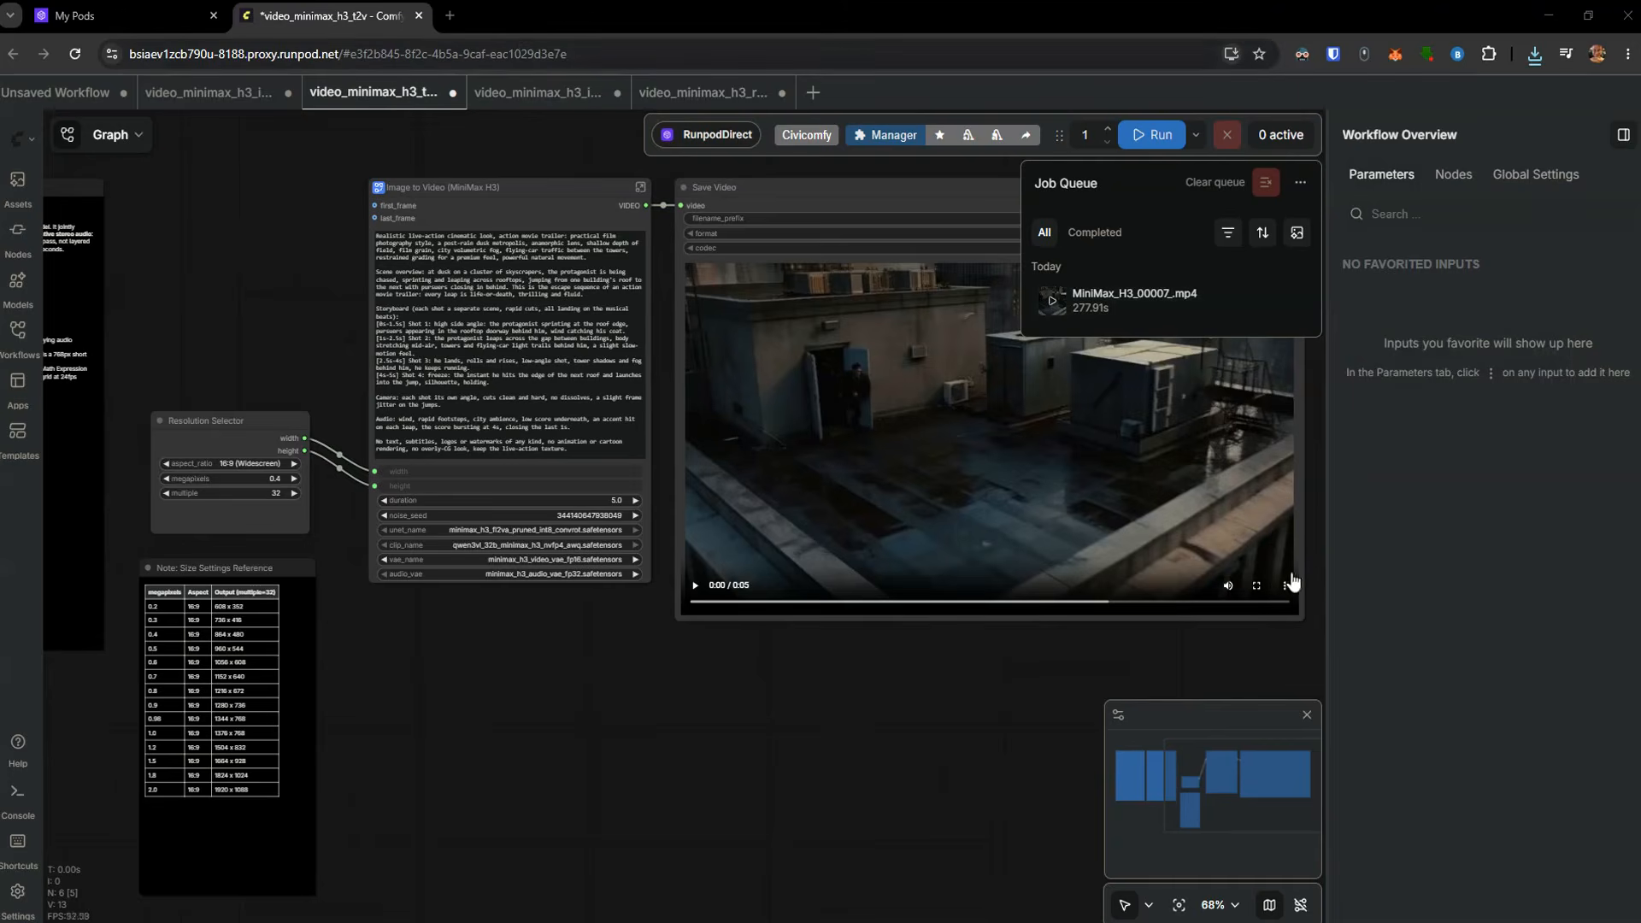
Switch to the Runpod console and set up a new RTX 4000 Ada pod with the ComfyUI - CUDA 12.8 template
key(ctrl+Tab)
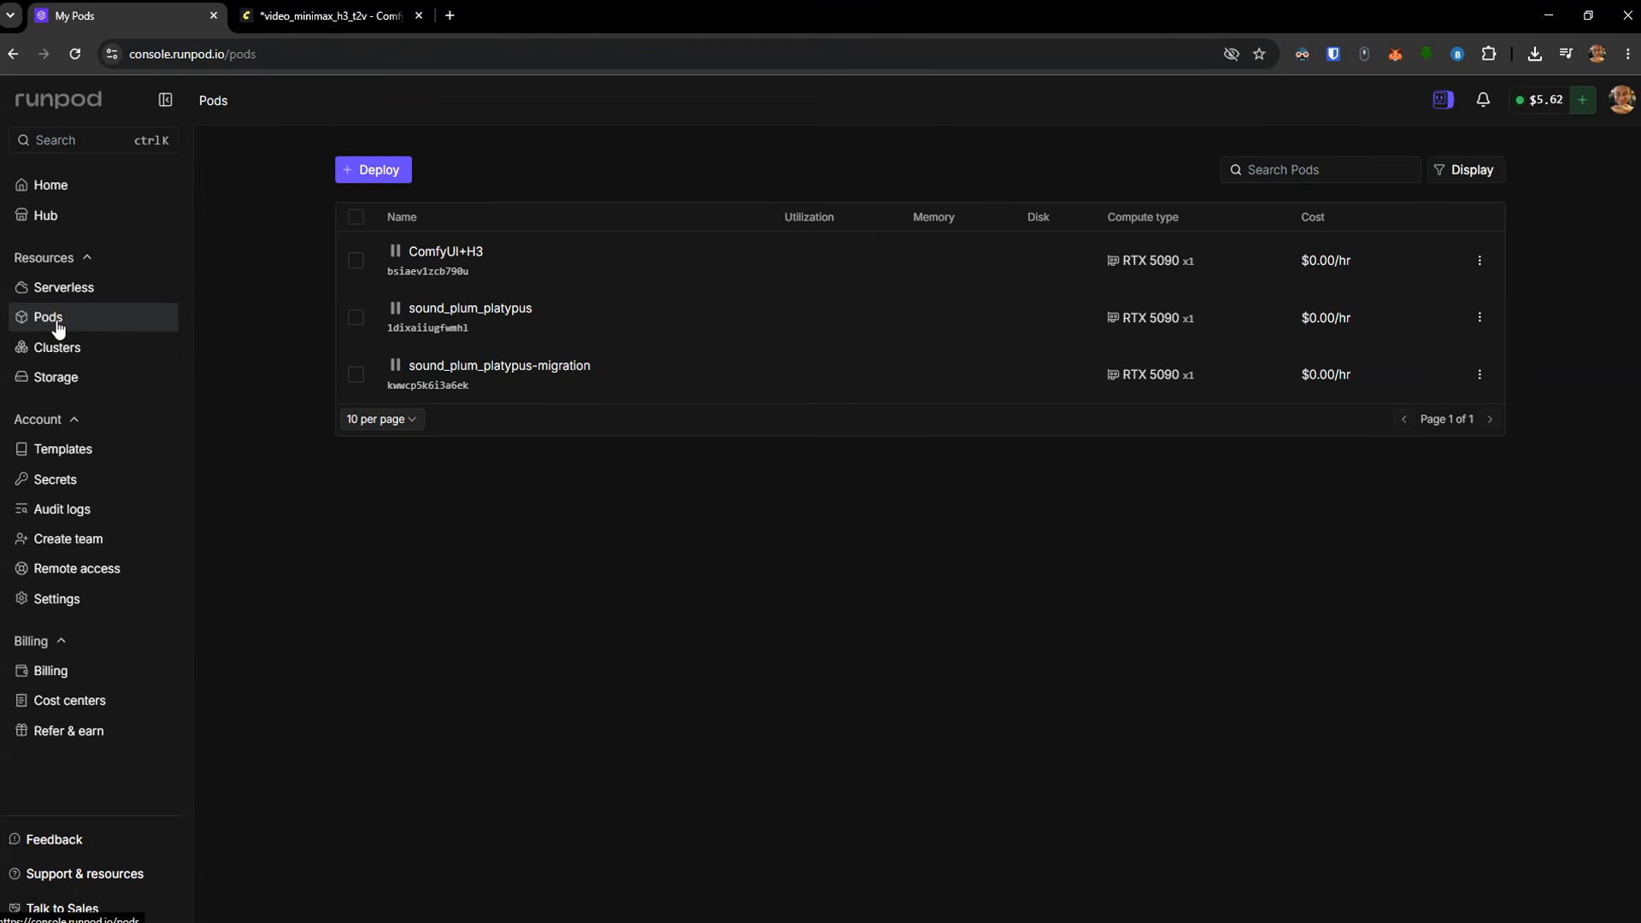
click(384, 171)
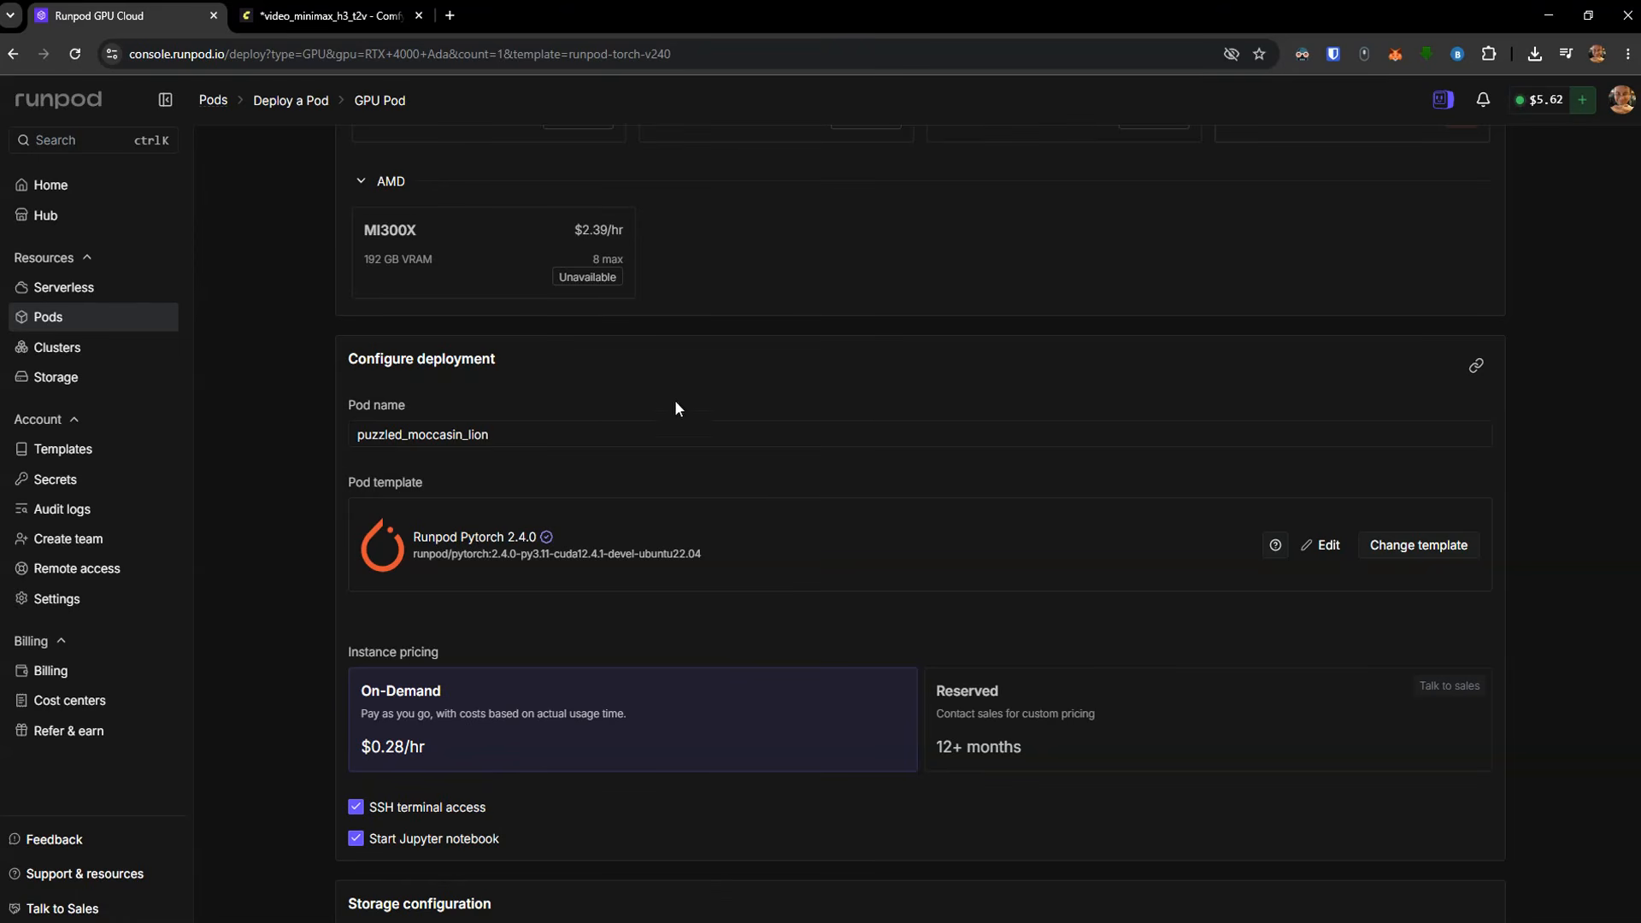
click(1423, 558)
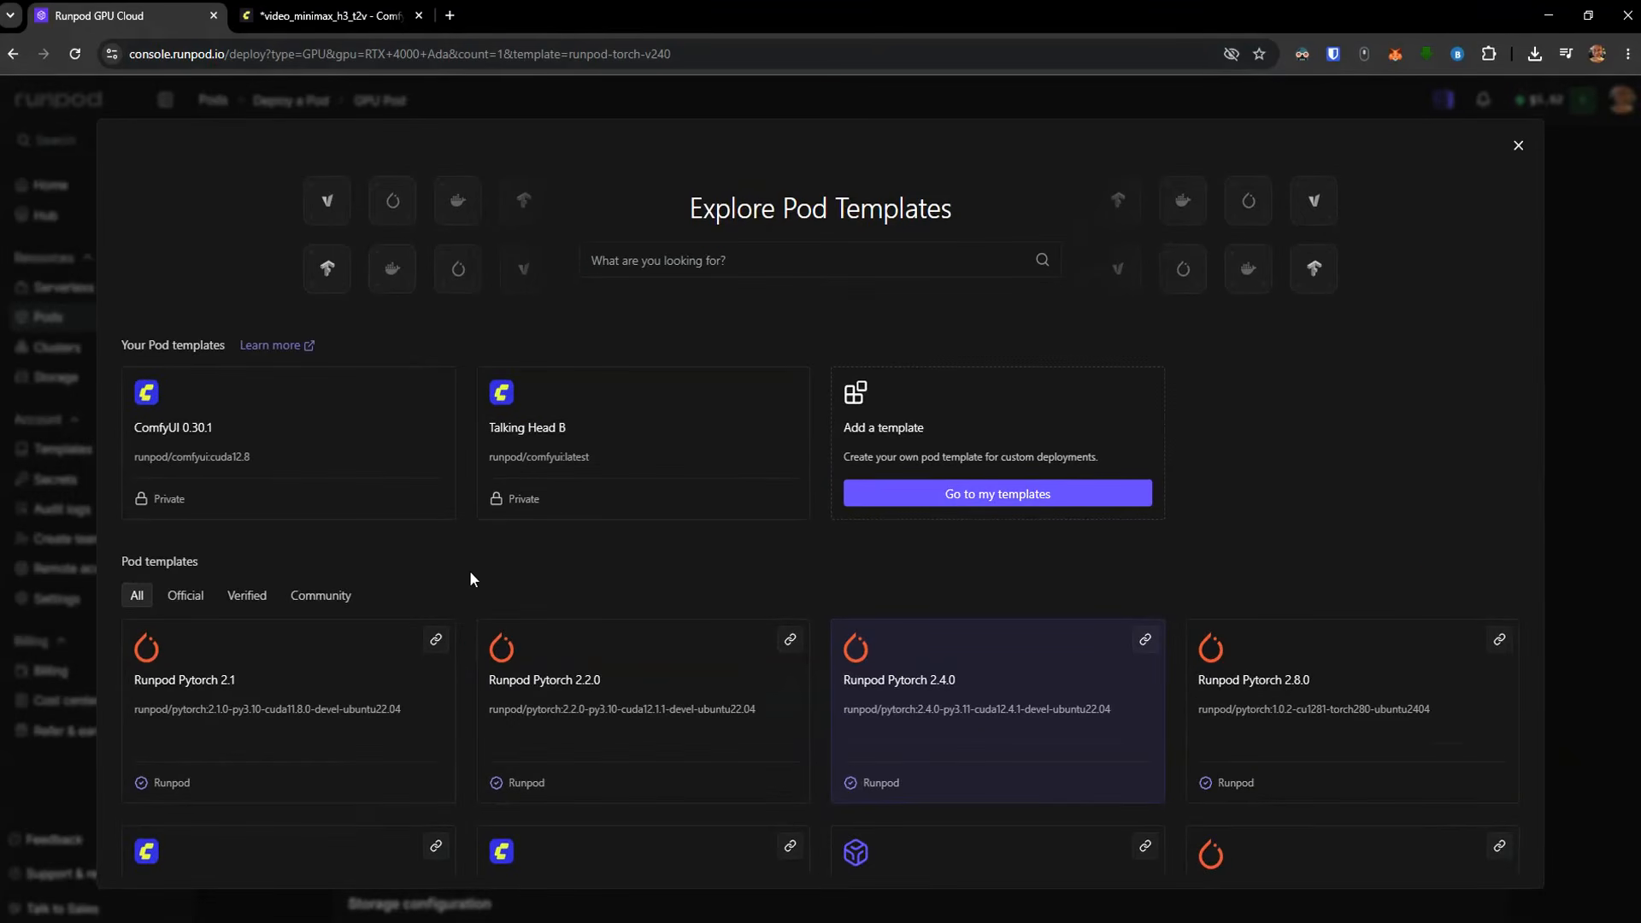
scroll(470, 573, down, 2)
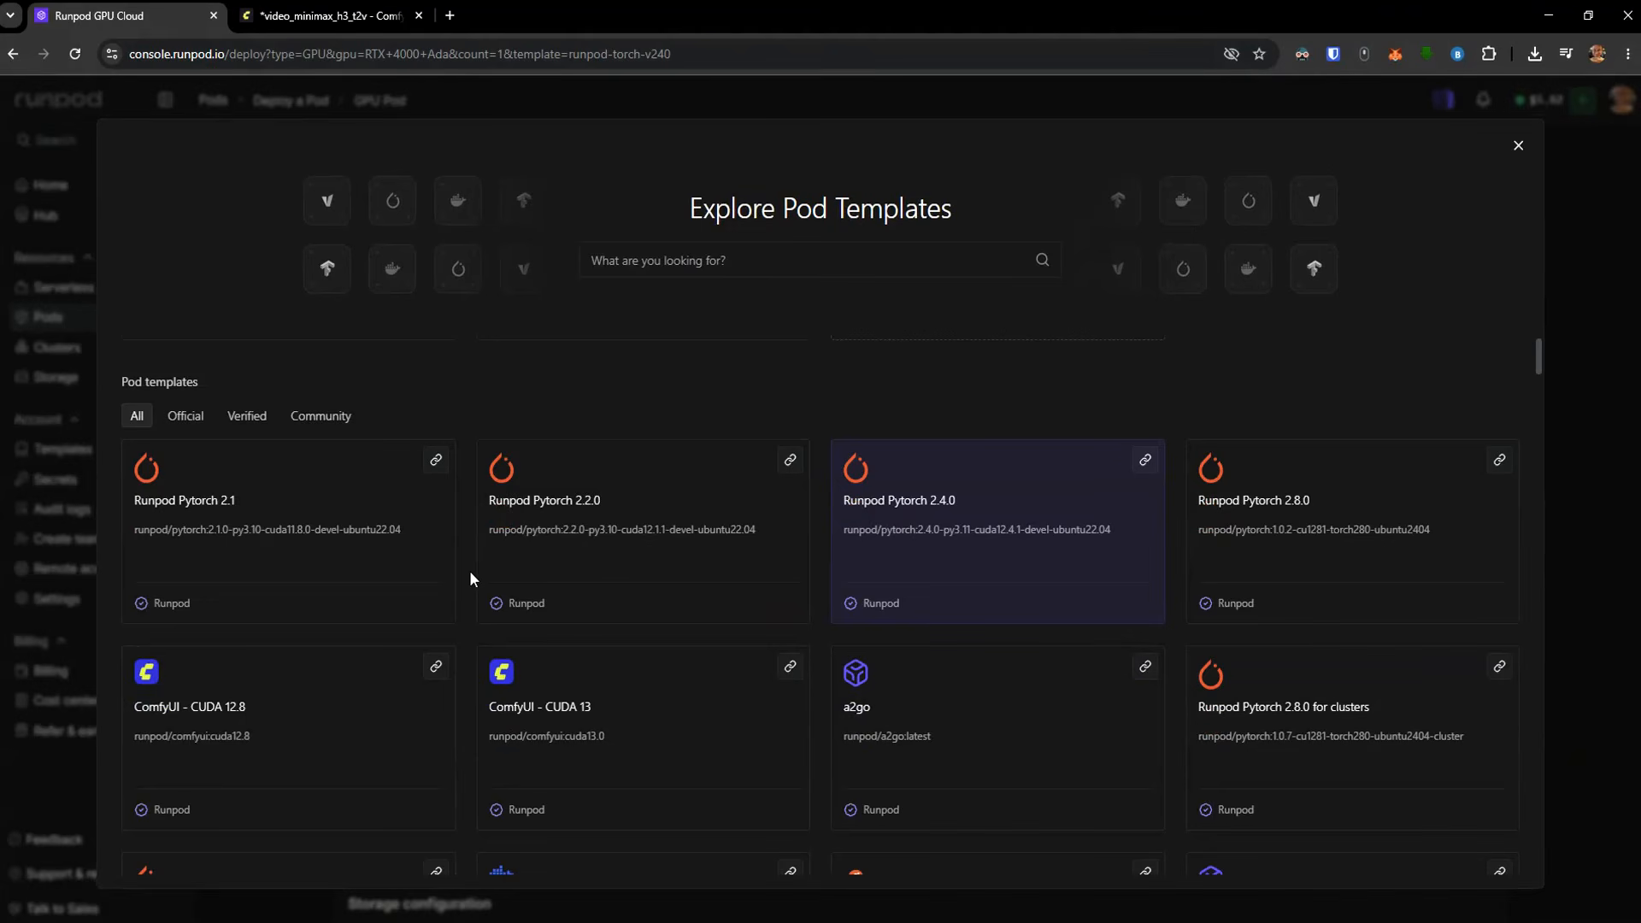
click(270, 714)
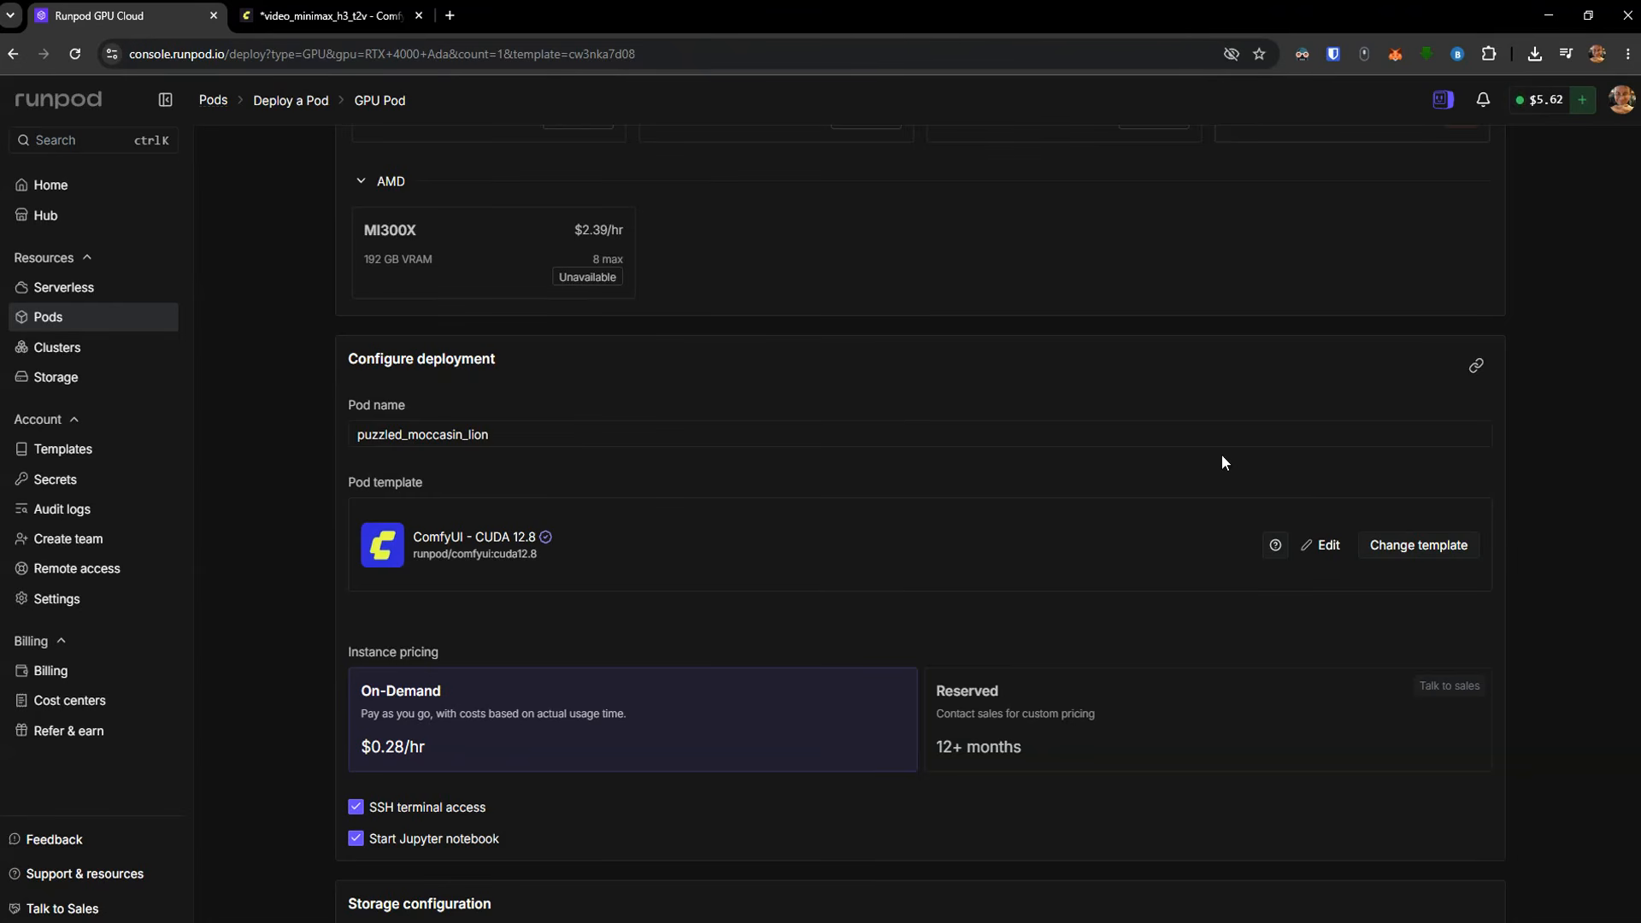
Create a 50 GB network volume in the EU-RO-1 data center for the new pod
scroll(851, 405, down, 5)
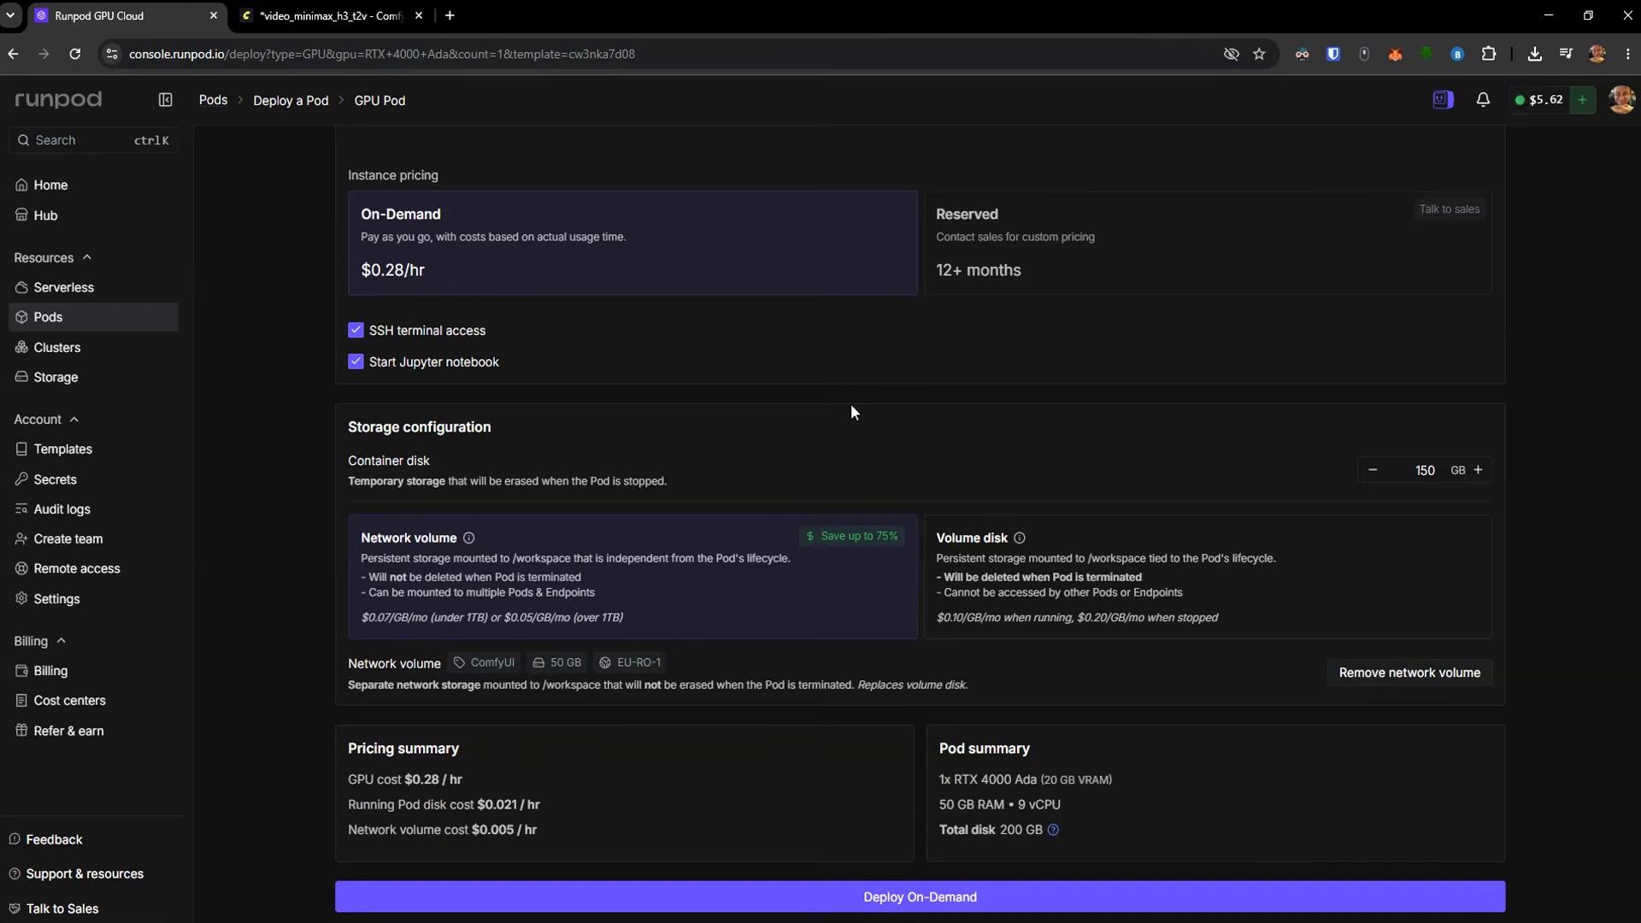
click(675, 554)
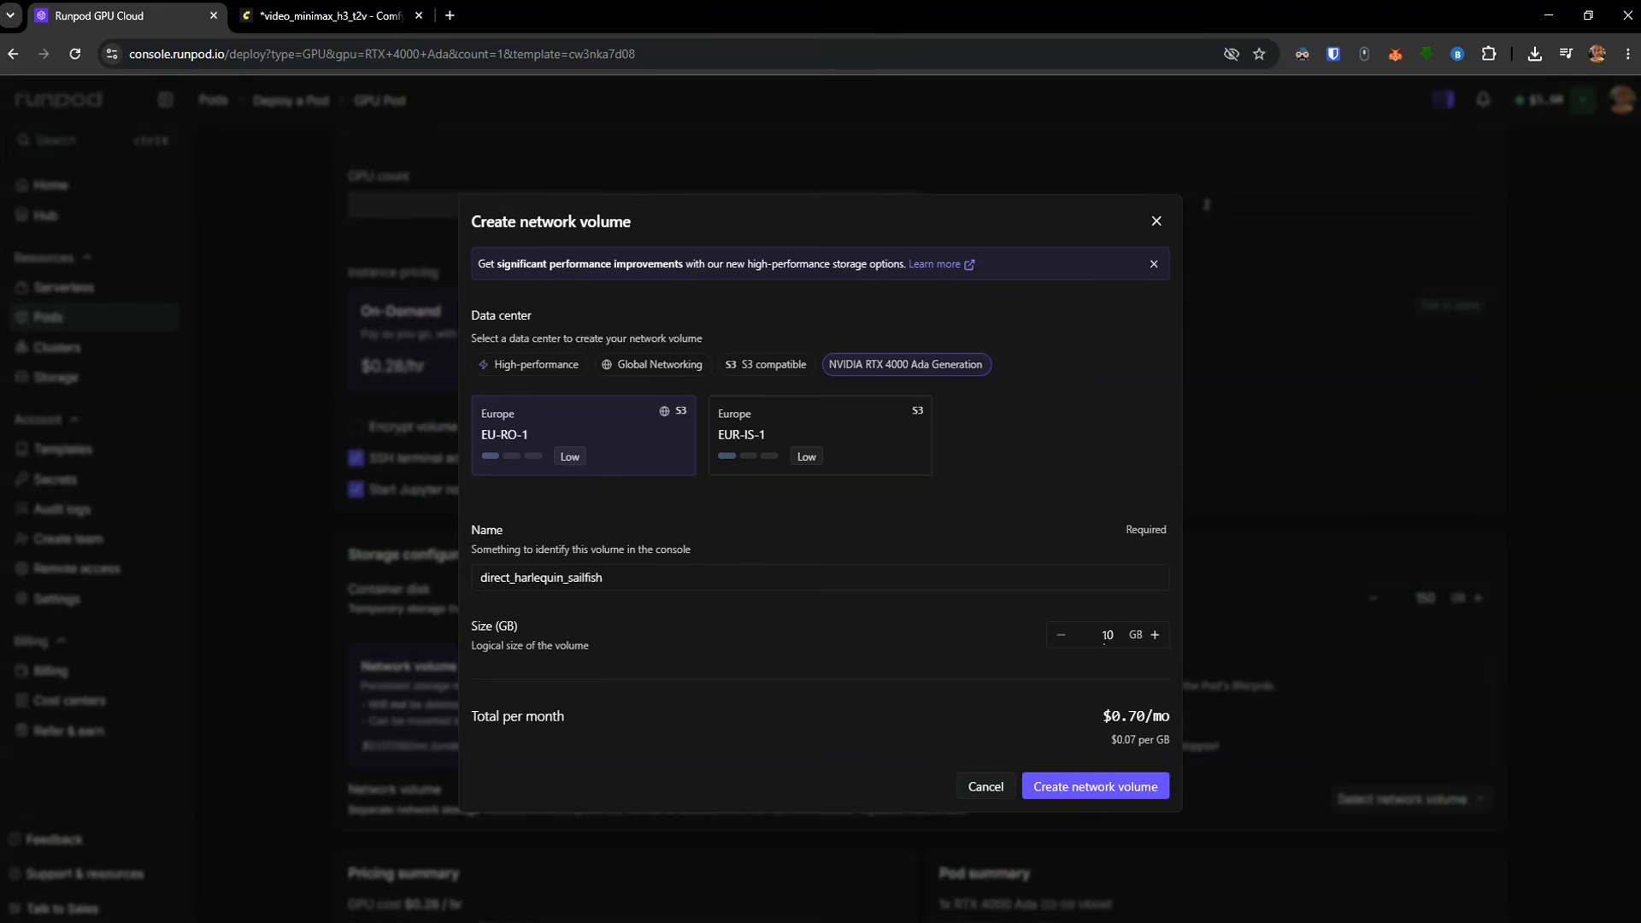
double_click(1104, 635)
text(50)
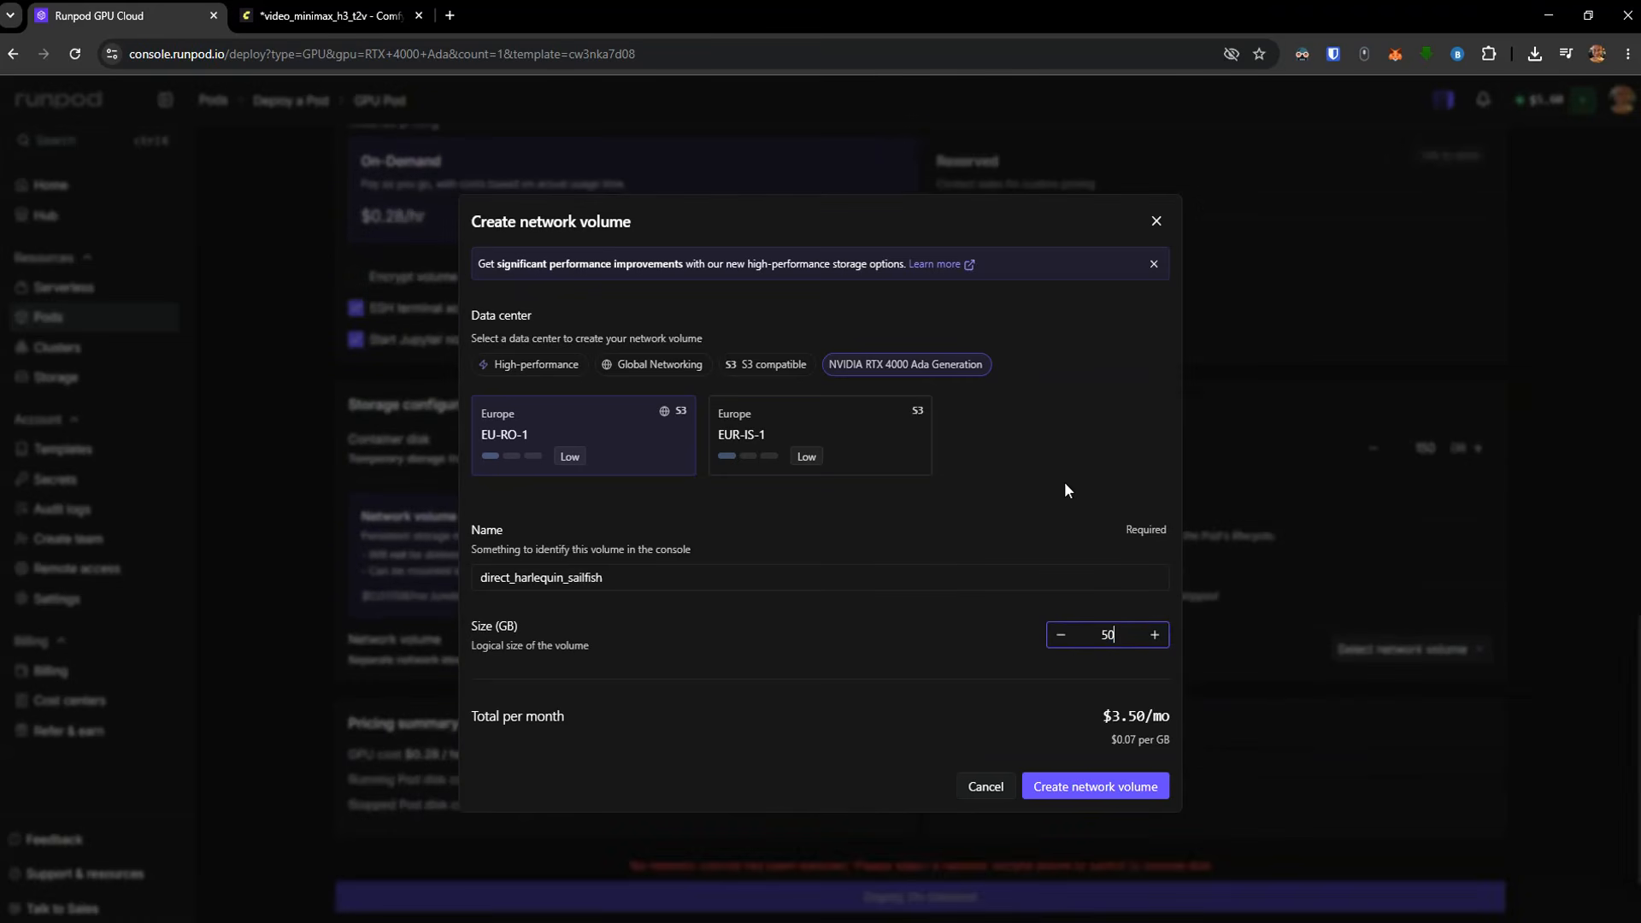
click(1115, 785)
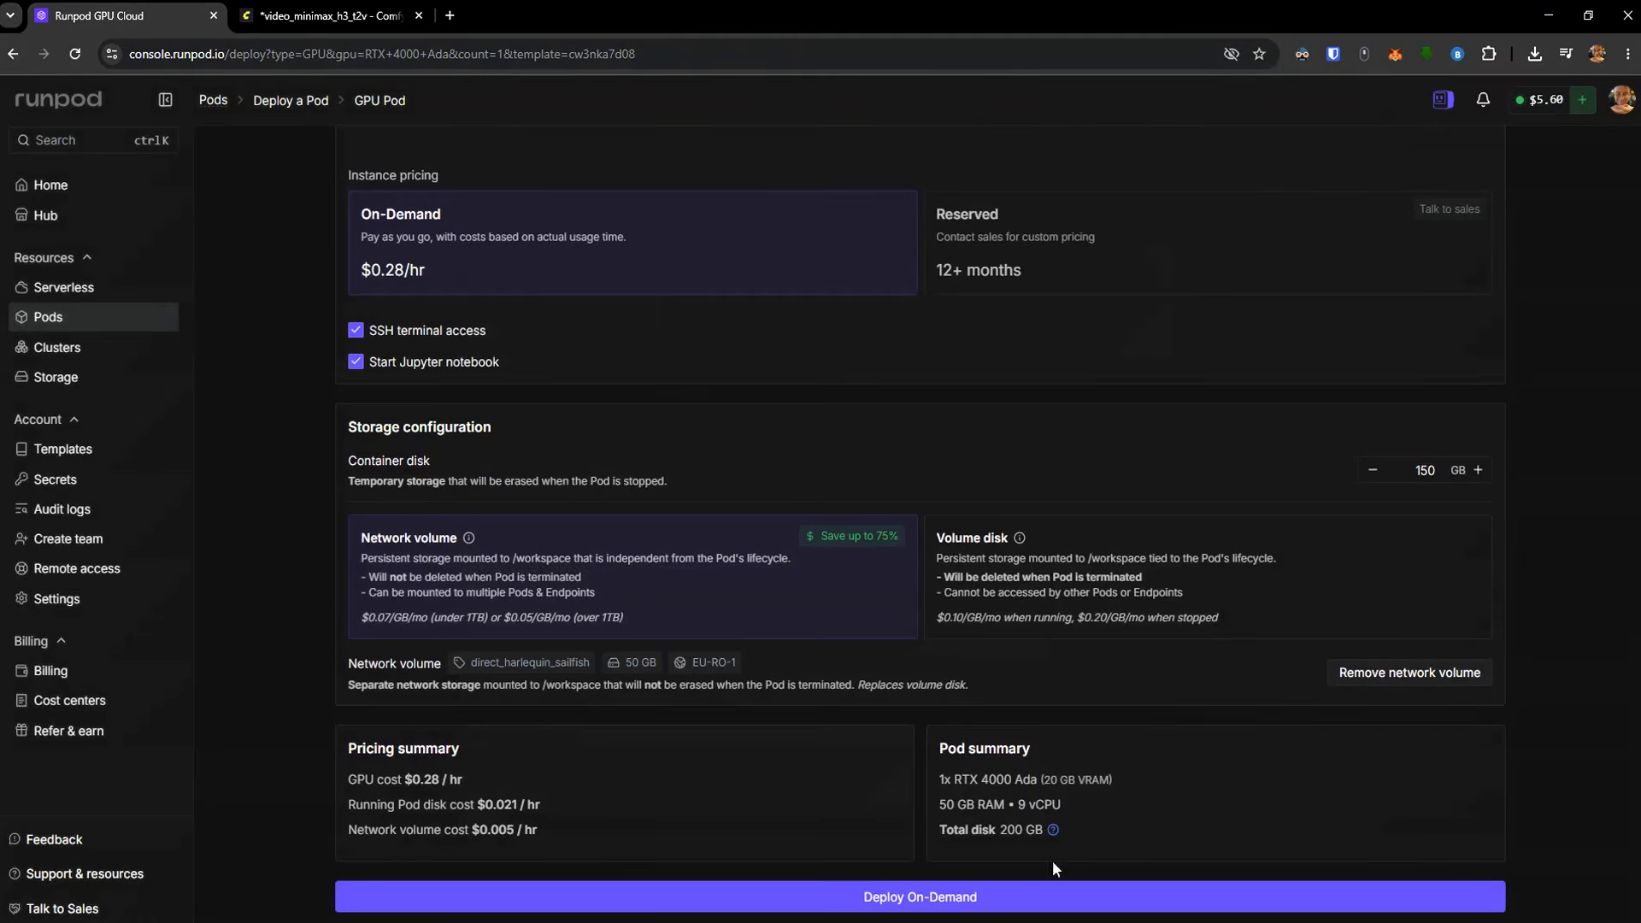
Deploy the pod on demand and open its ComfyUI with an empty workflow canvas
click(1010, 898)
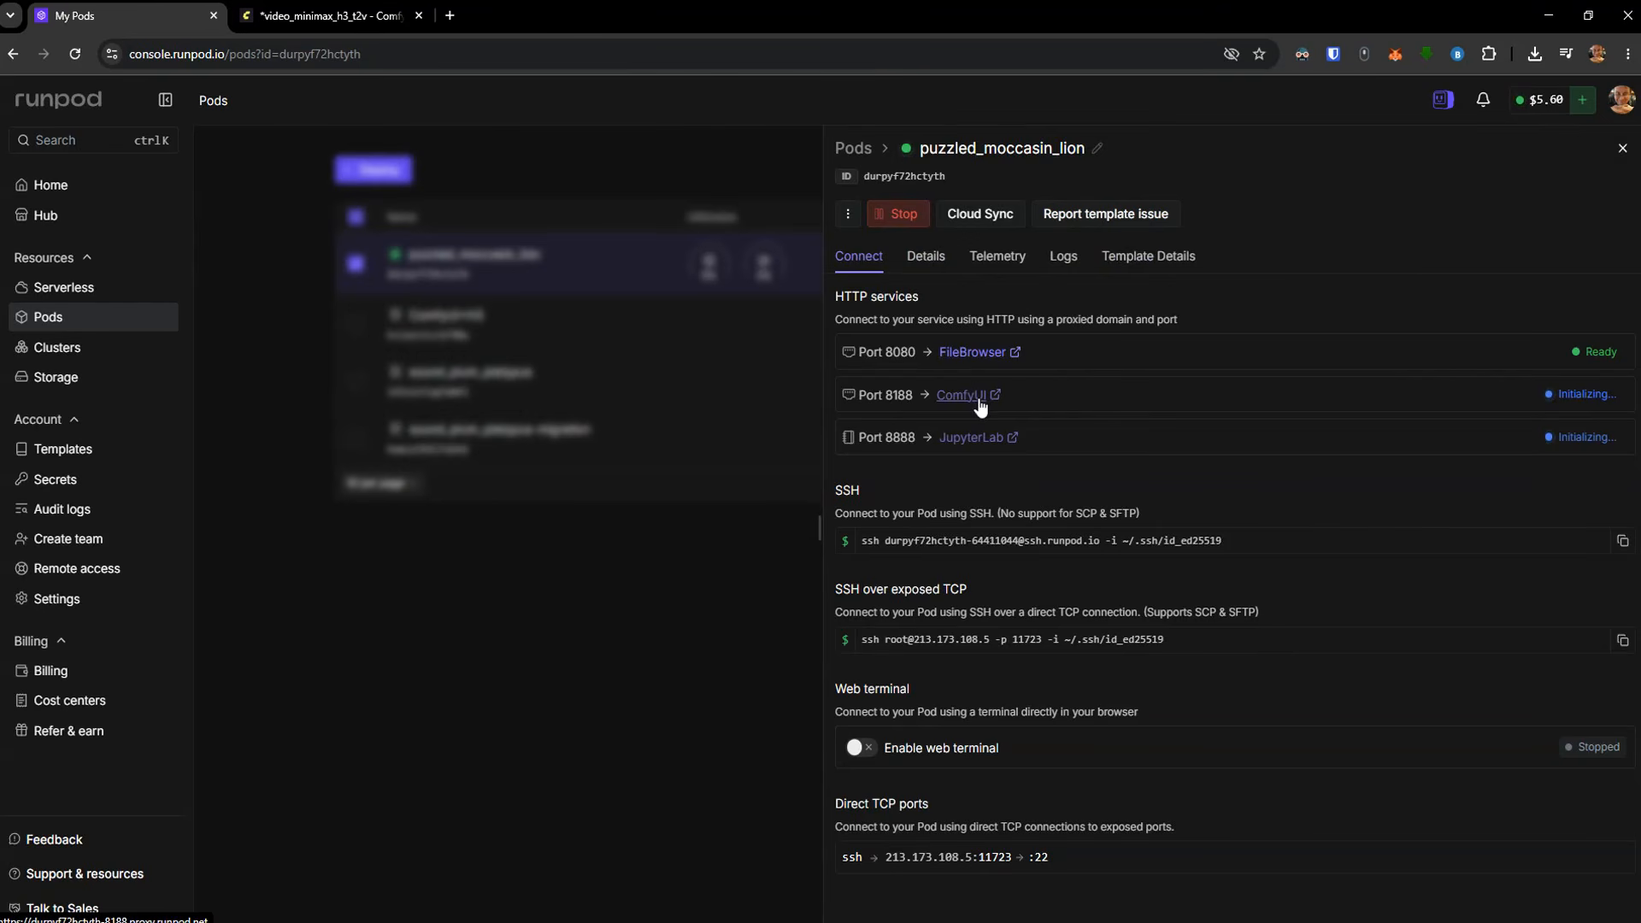
click(967, 395)
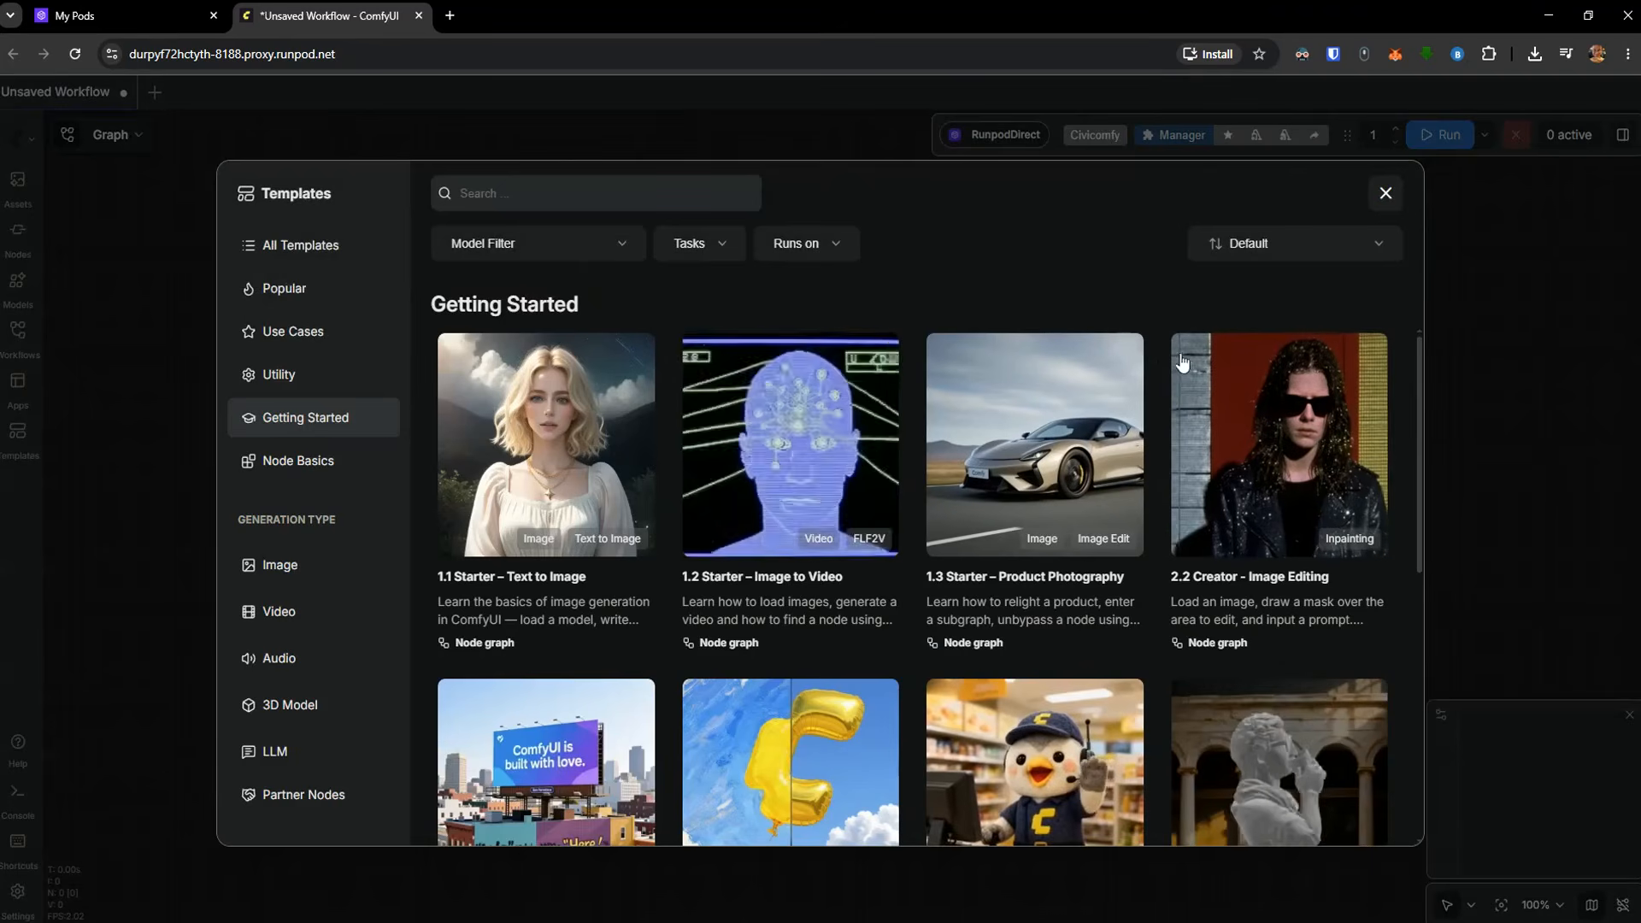
click(1385, 194)
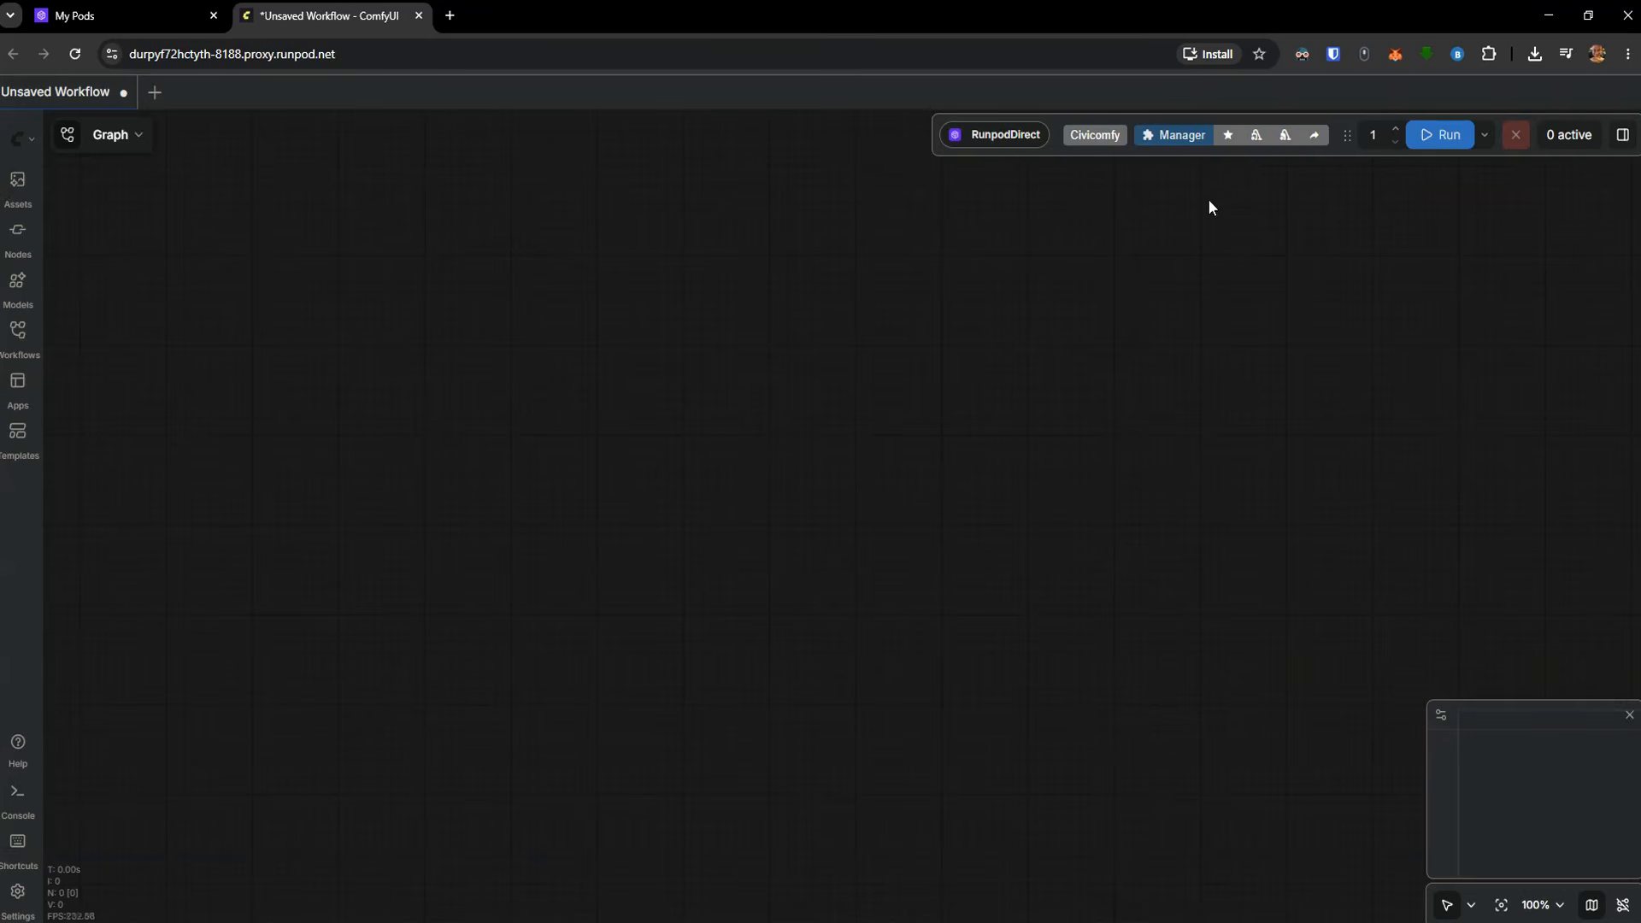
Update ComfyUI and all custom nodes through ComfyUI Manager, and restart ComfyUI
click(1171, 137)
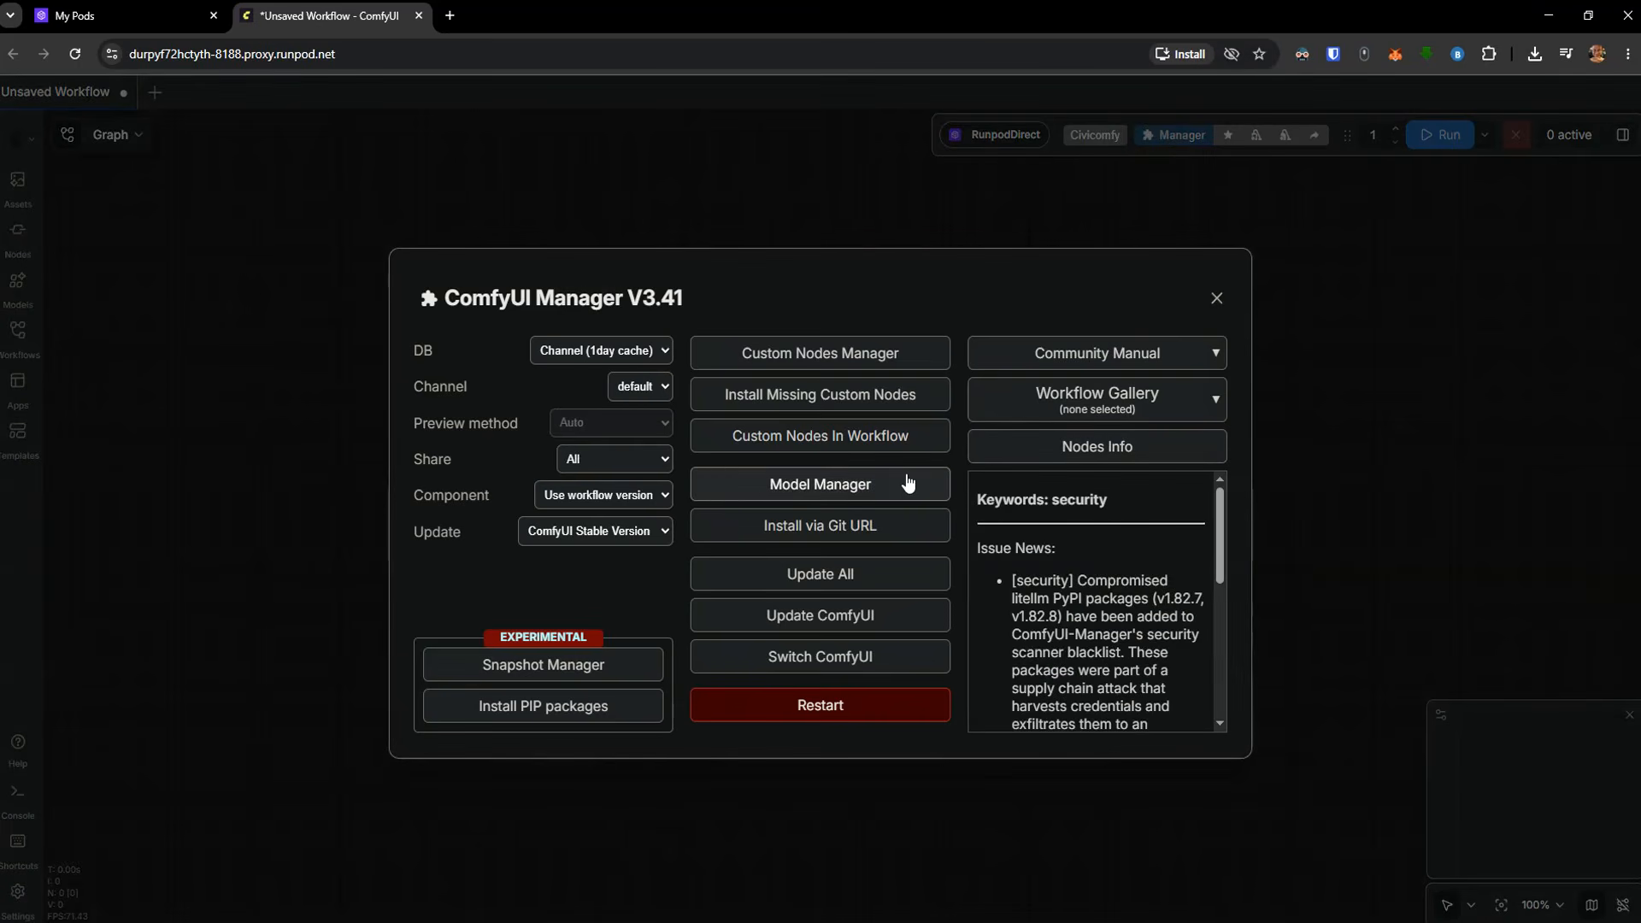
click(842, 583)
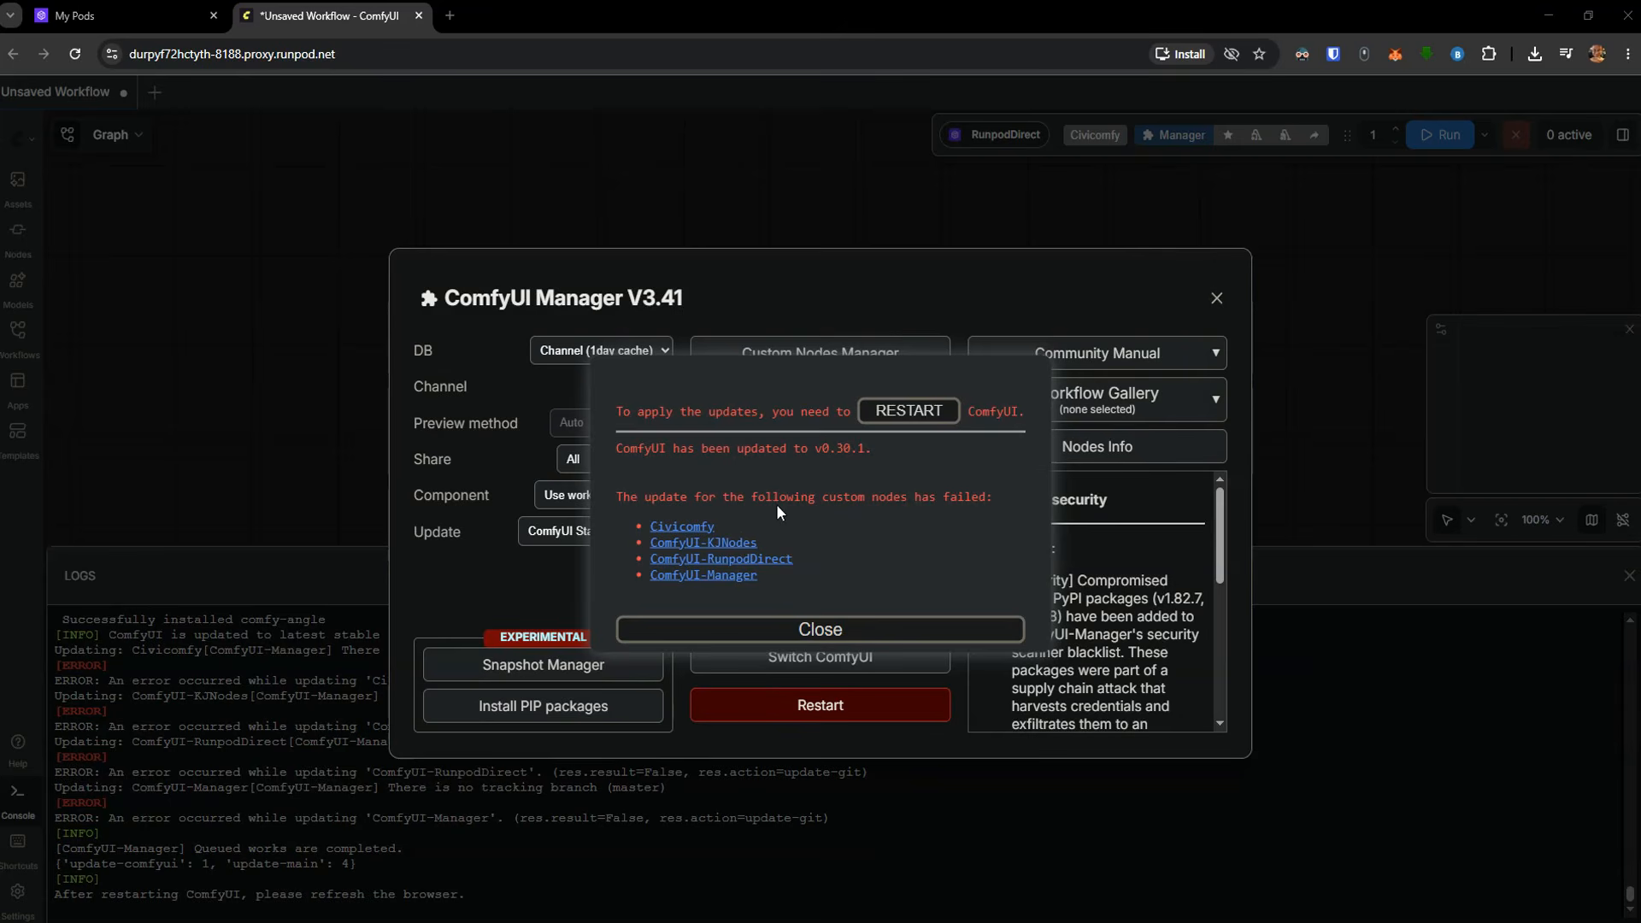
click(909, 411)
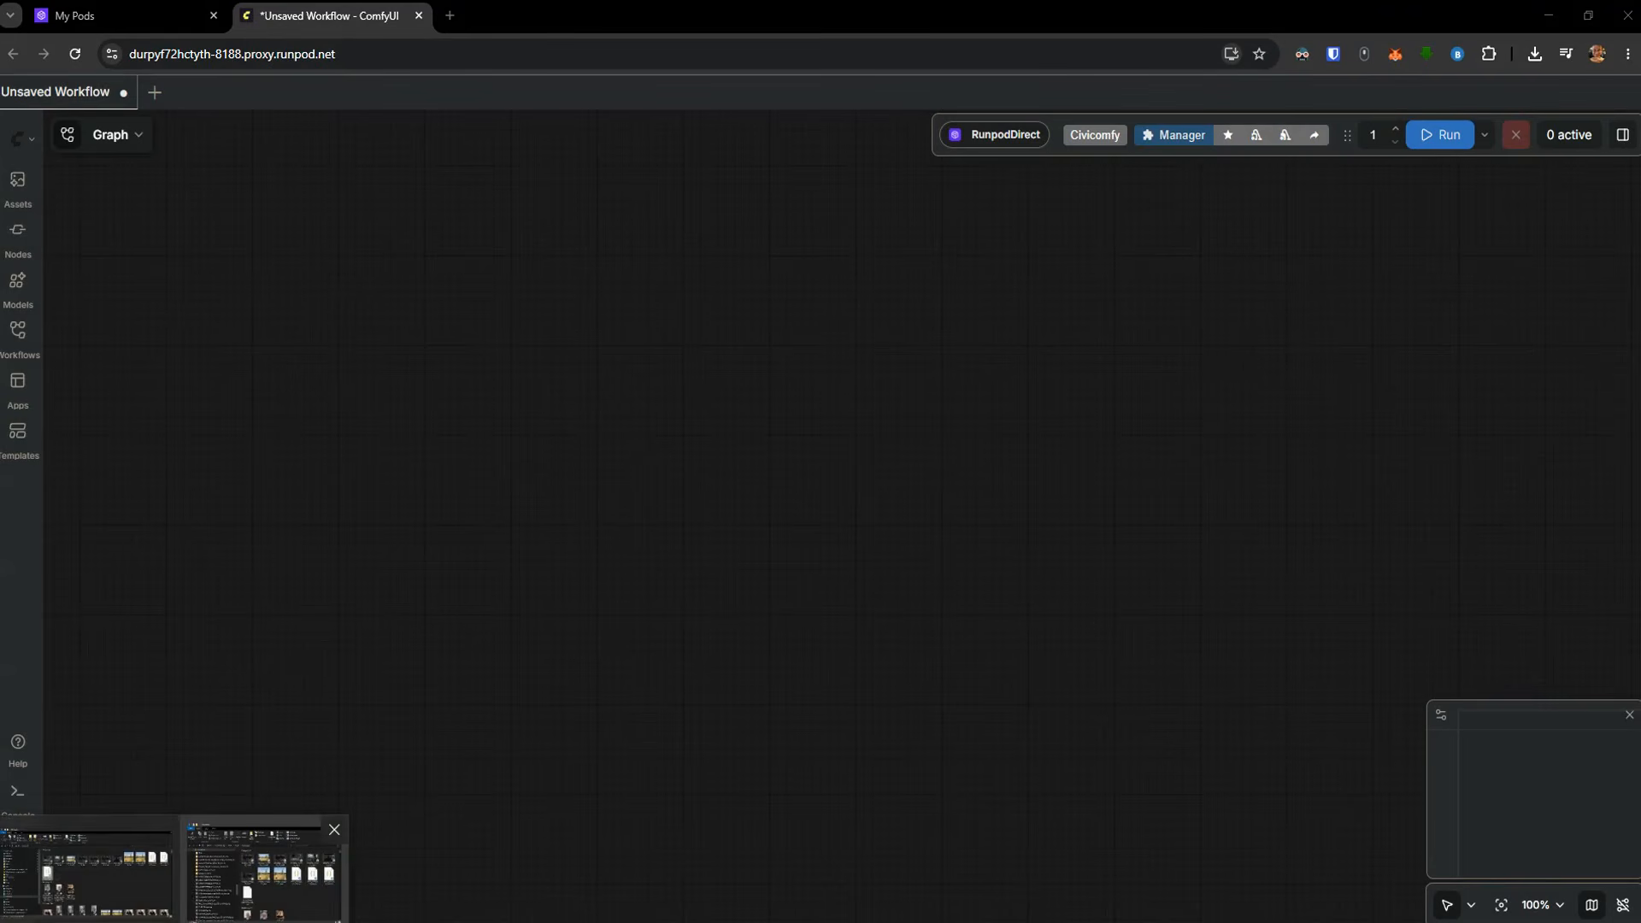
Load the video_minimax_h3_t2v.json workflow from Downloads into the new pod's ComfyUI
click(223, 886)
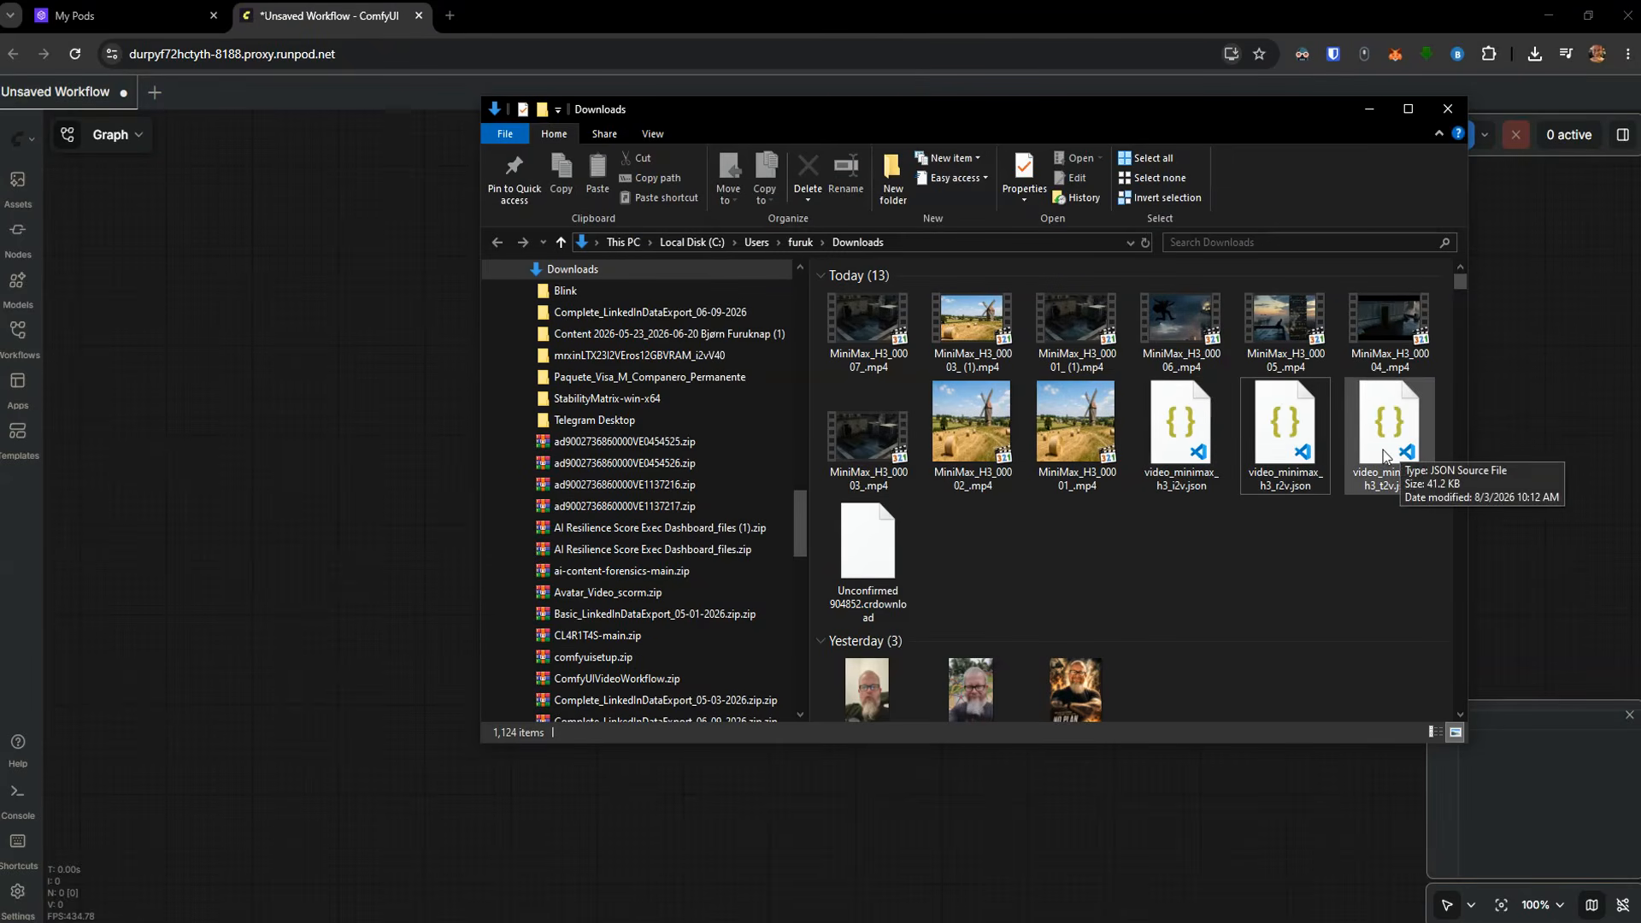
drag(1385, 455, 338, 489)
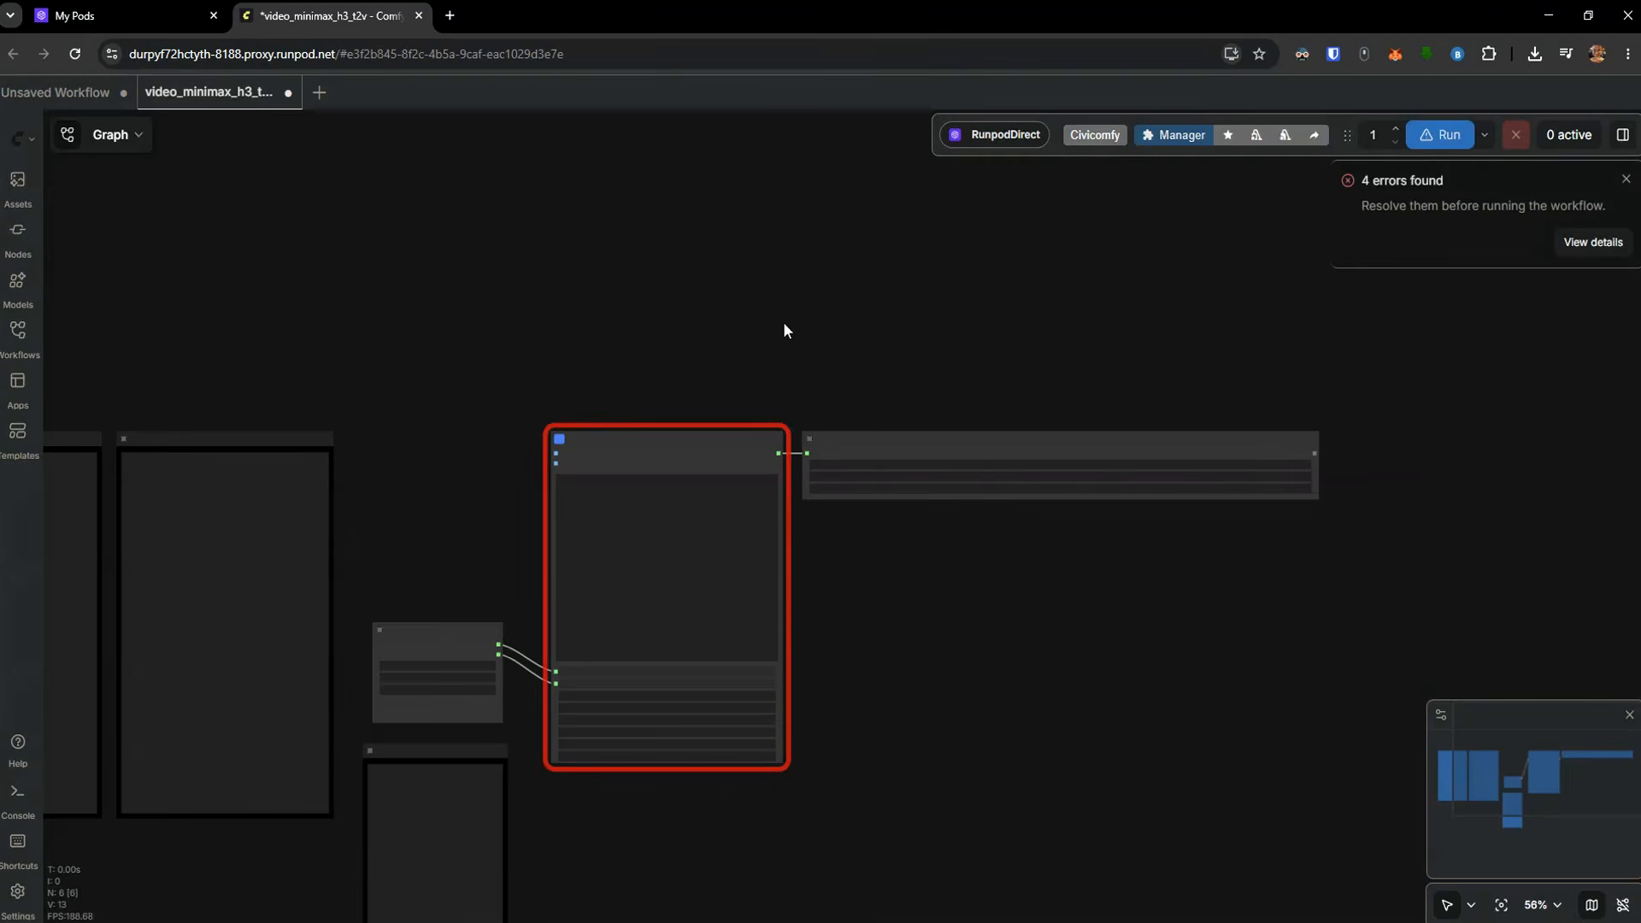
scroll(782, 325, down, 4)
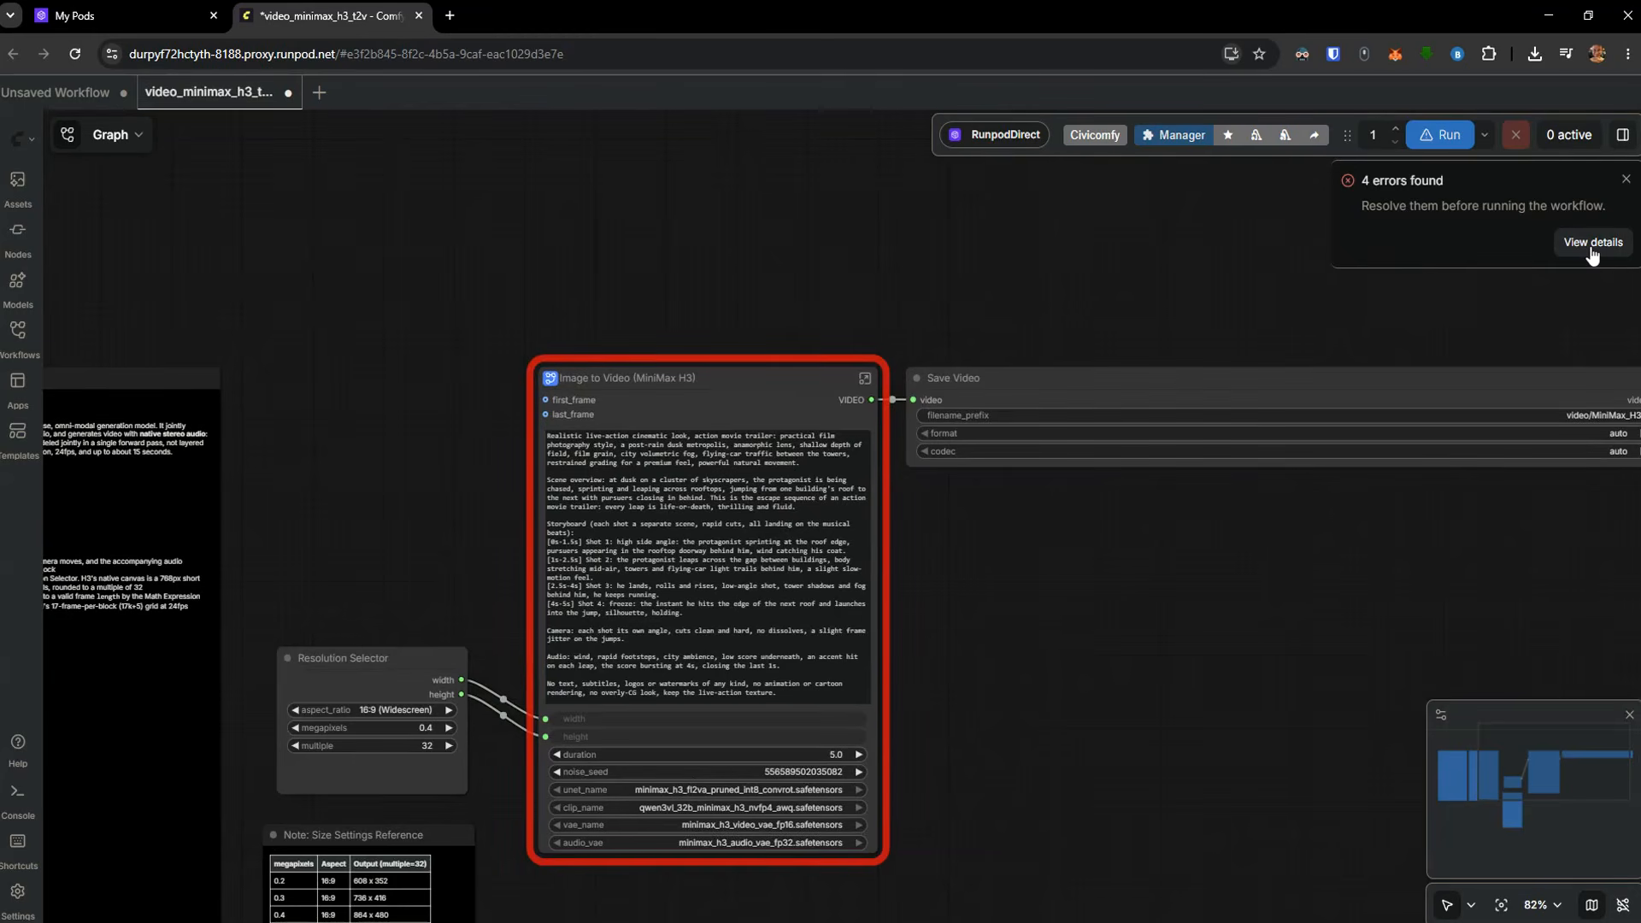
View the workflow's error details and download all four missing MiniMax H3 models to the pod
click(1591, 246)
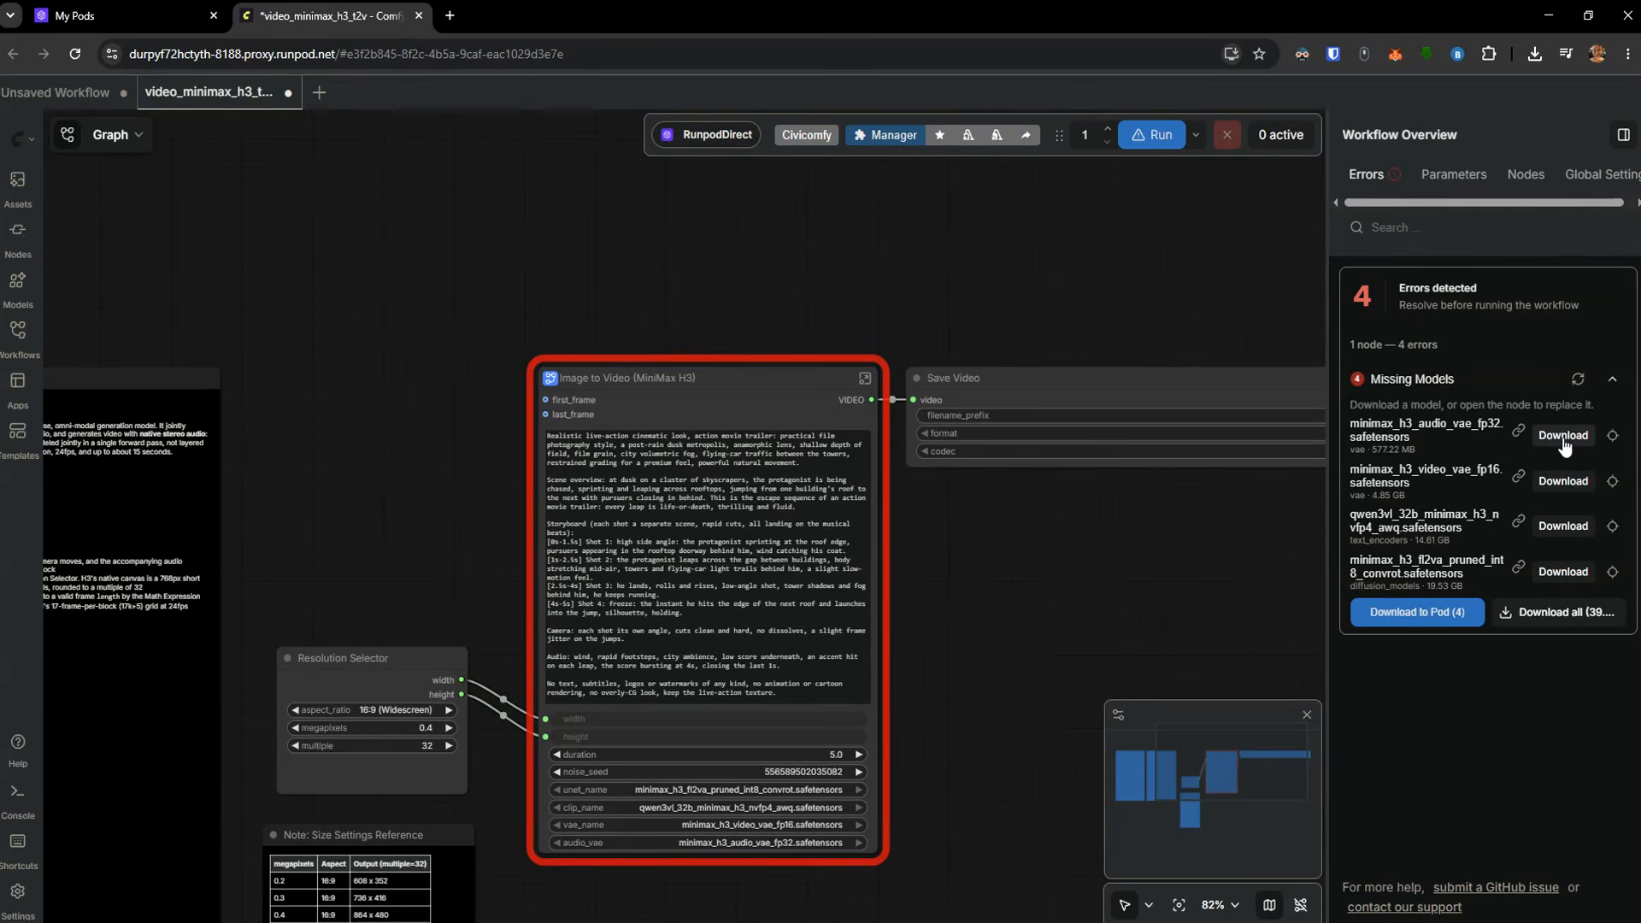
click(1403, 631)
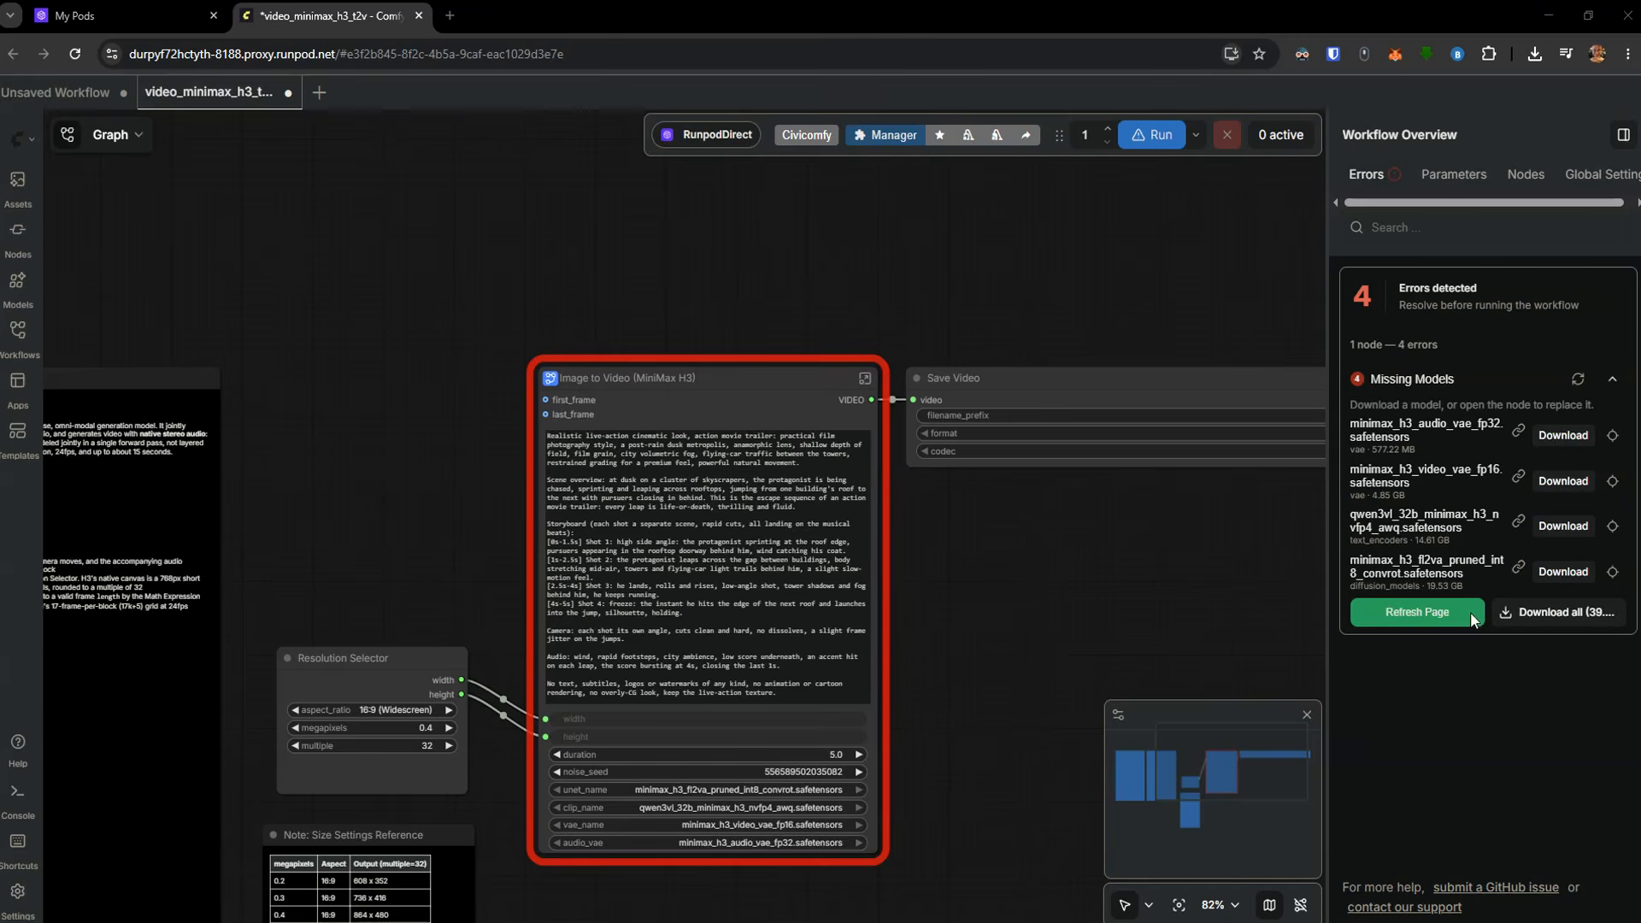
click(1444, 614)
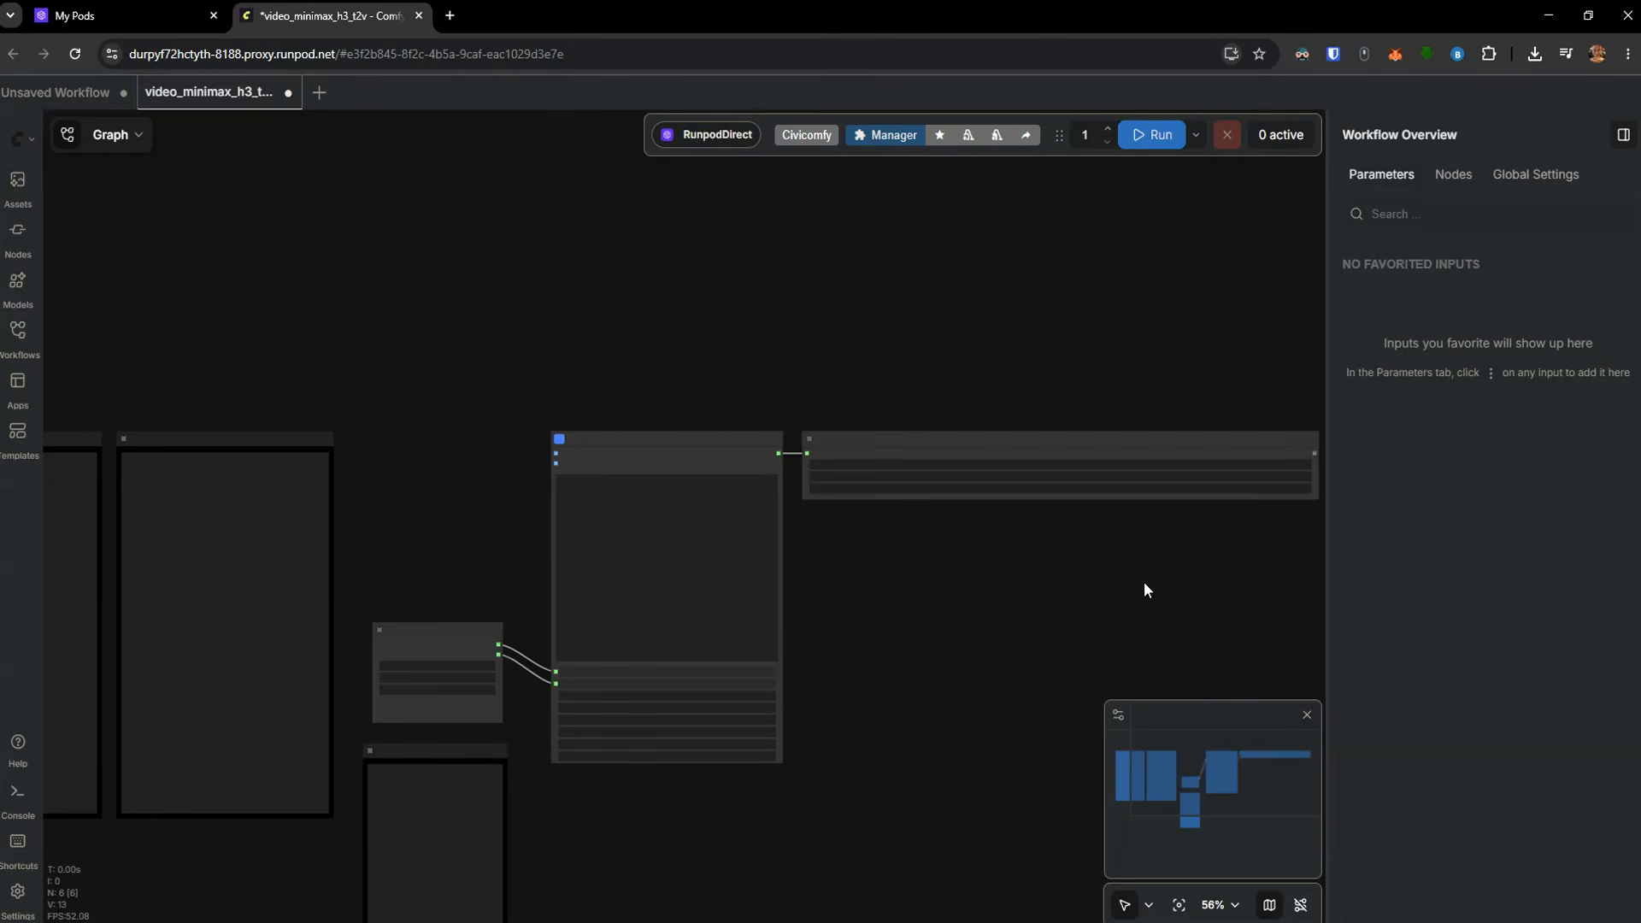
Close ComfyUI, stop the puzzled_moccasin_lion pod and return to the pod list
click(419, 17)
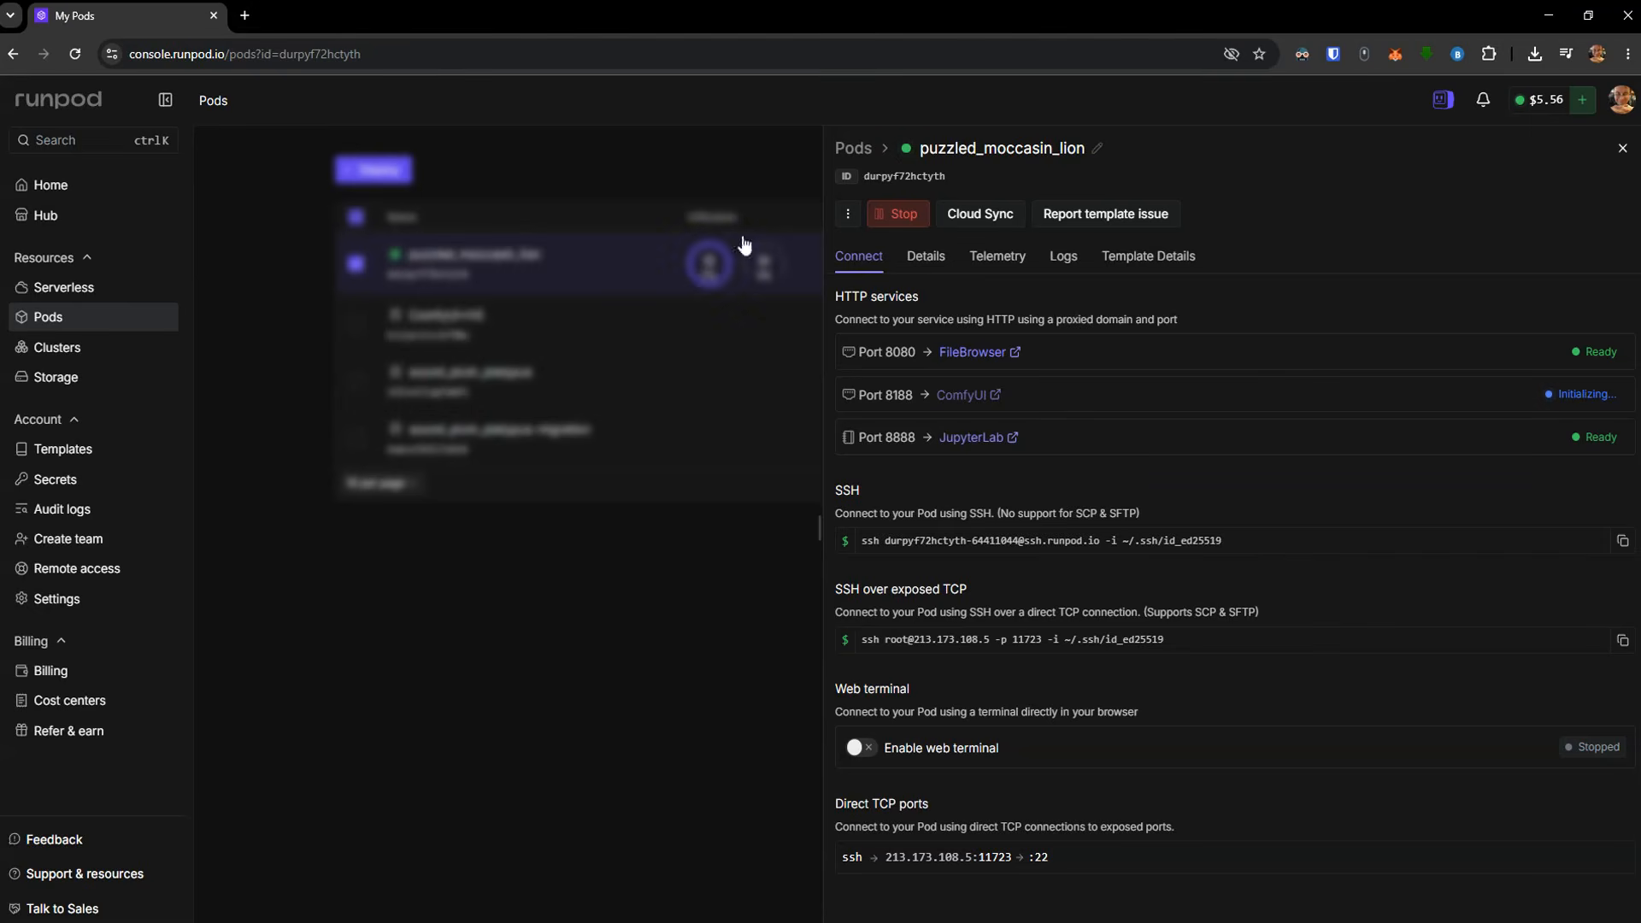
click(899, 214)
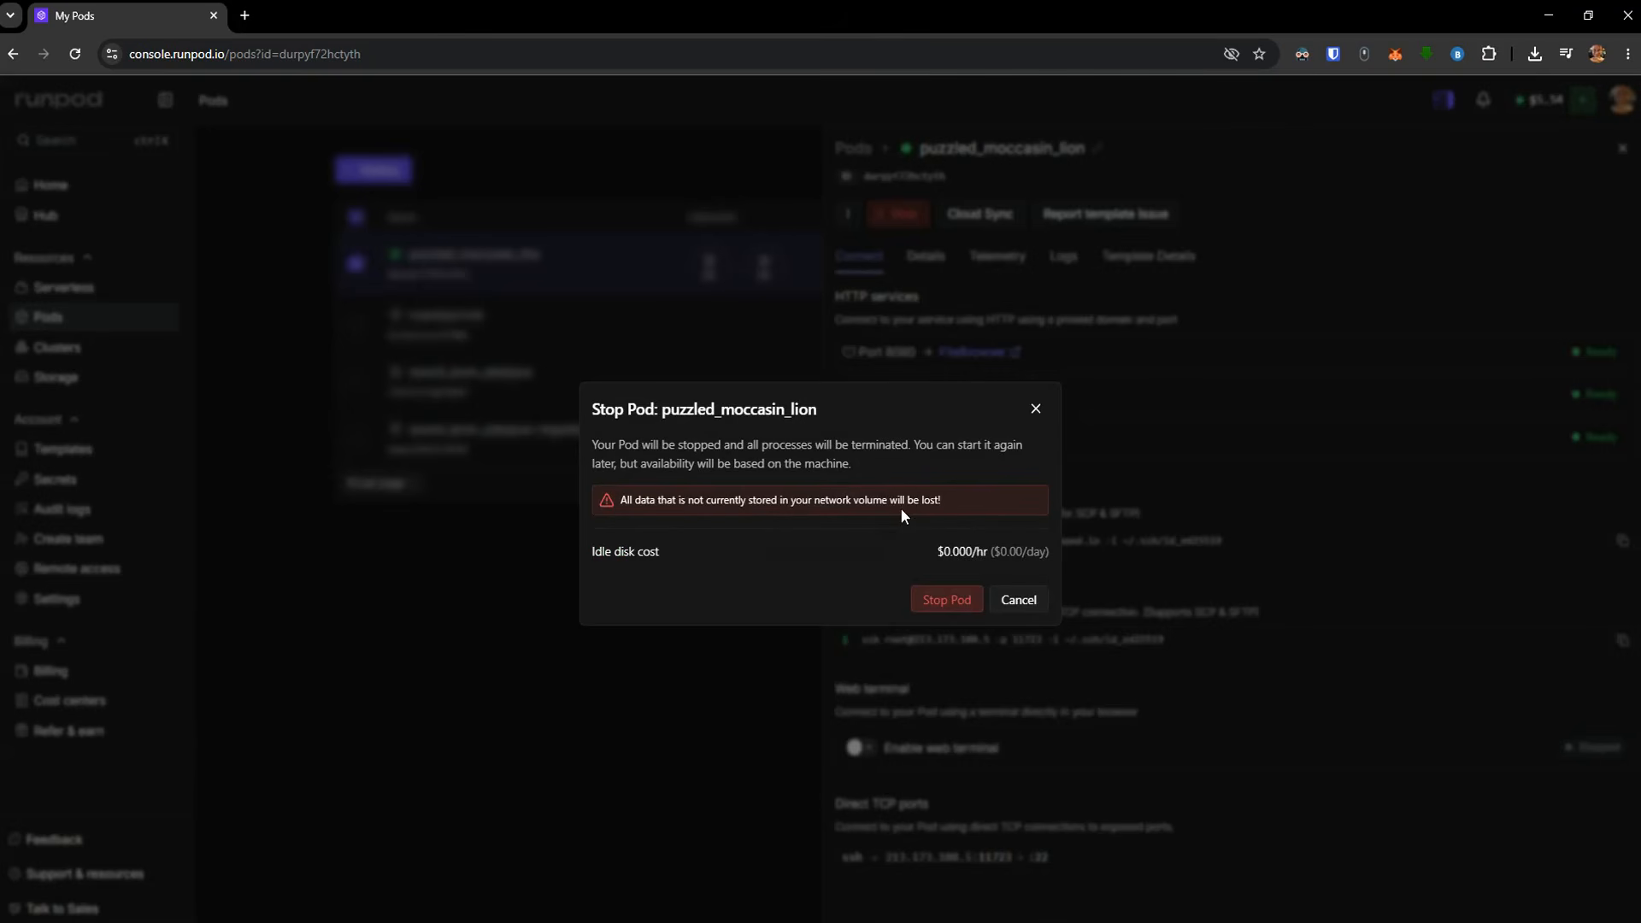
click(944, 600)
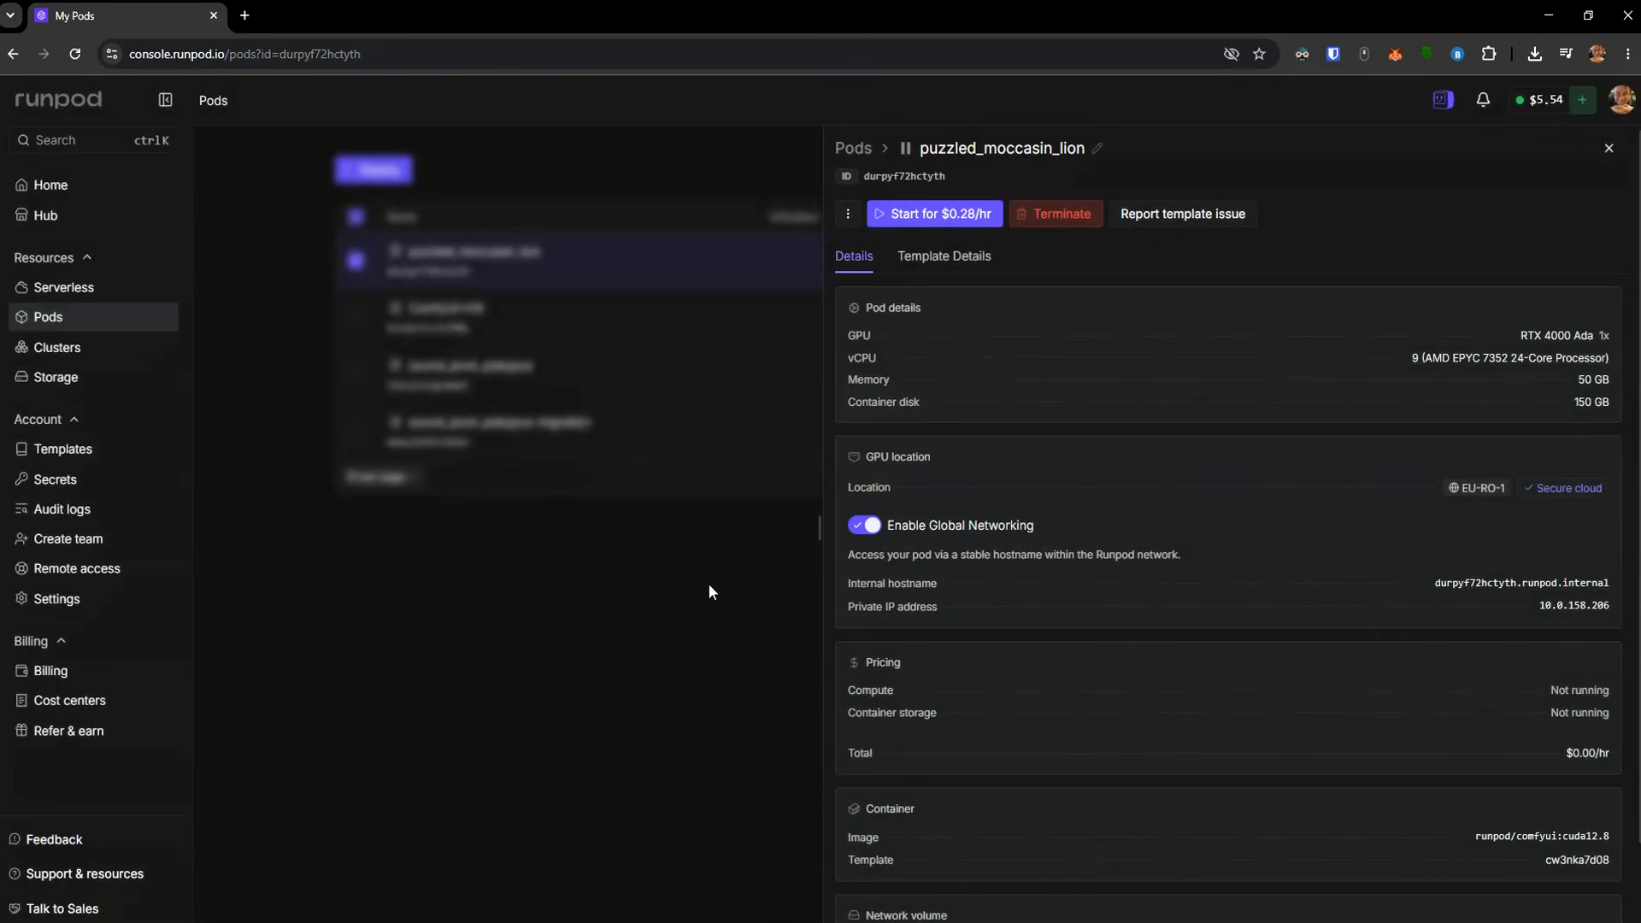
click(700, 590)
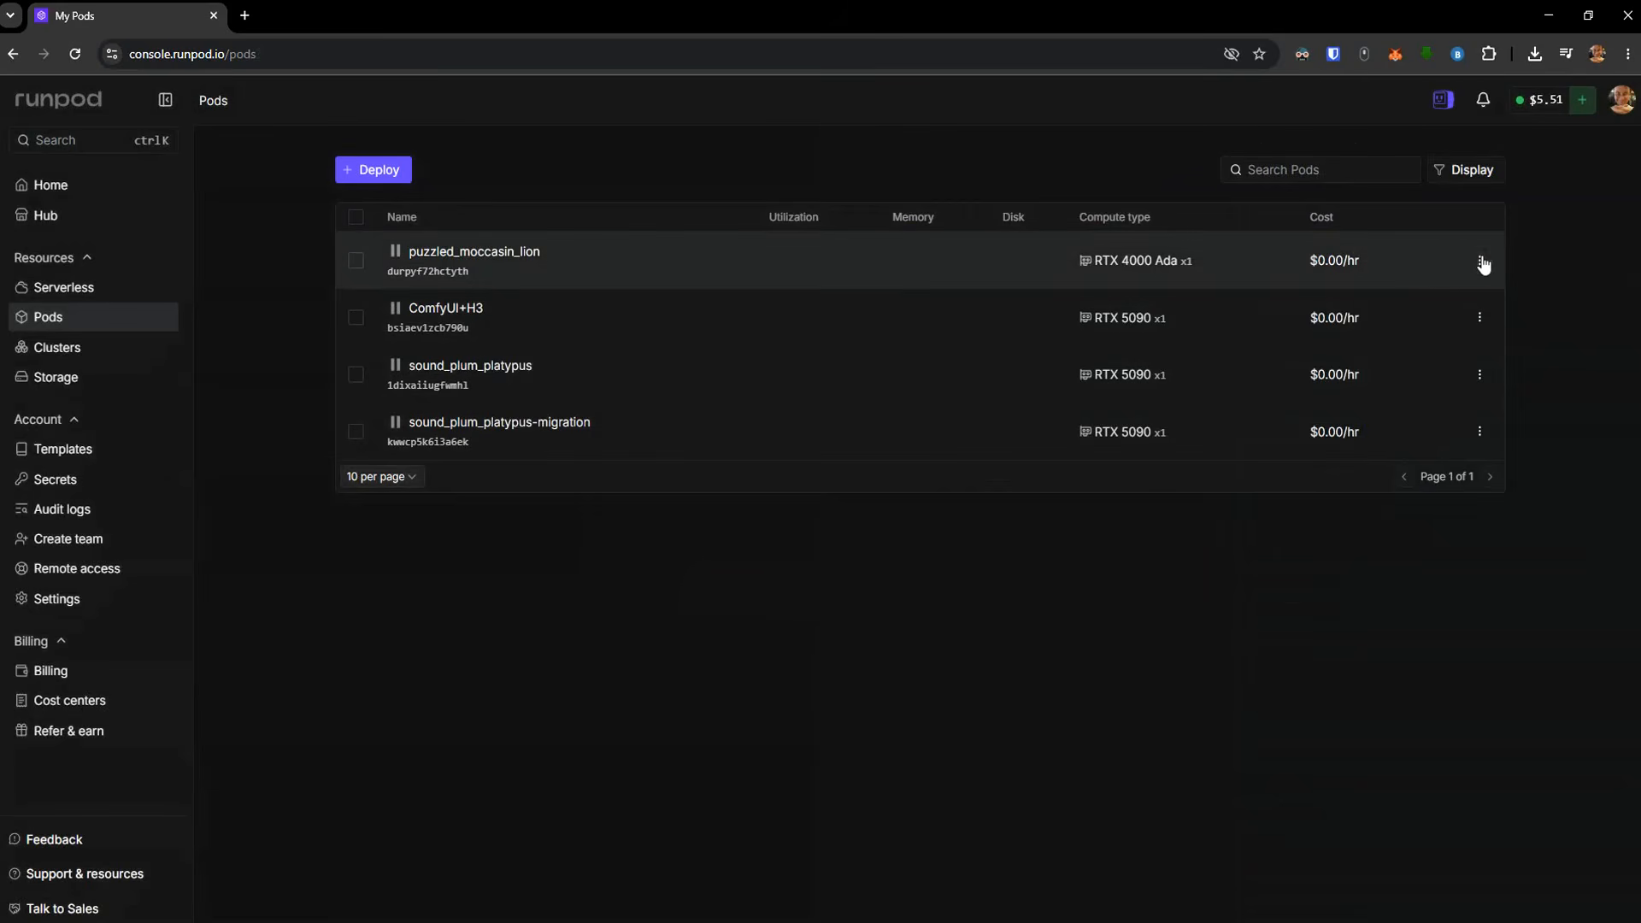
Create a template from the puzzled_moccasin_lion pod with HTTP ports 8080 and 8888 and TCP port 22 removed
click(1482, 262)
click(1413, 355)
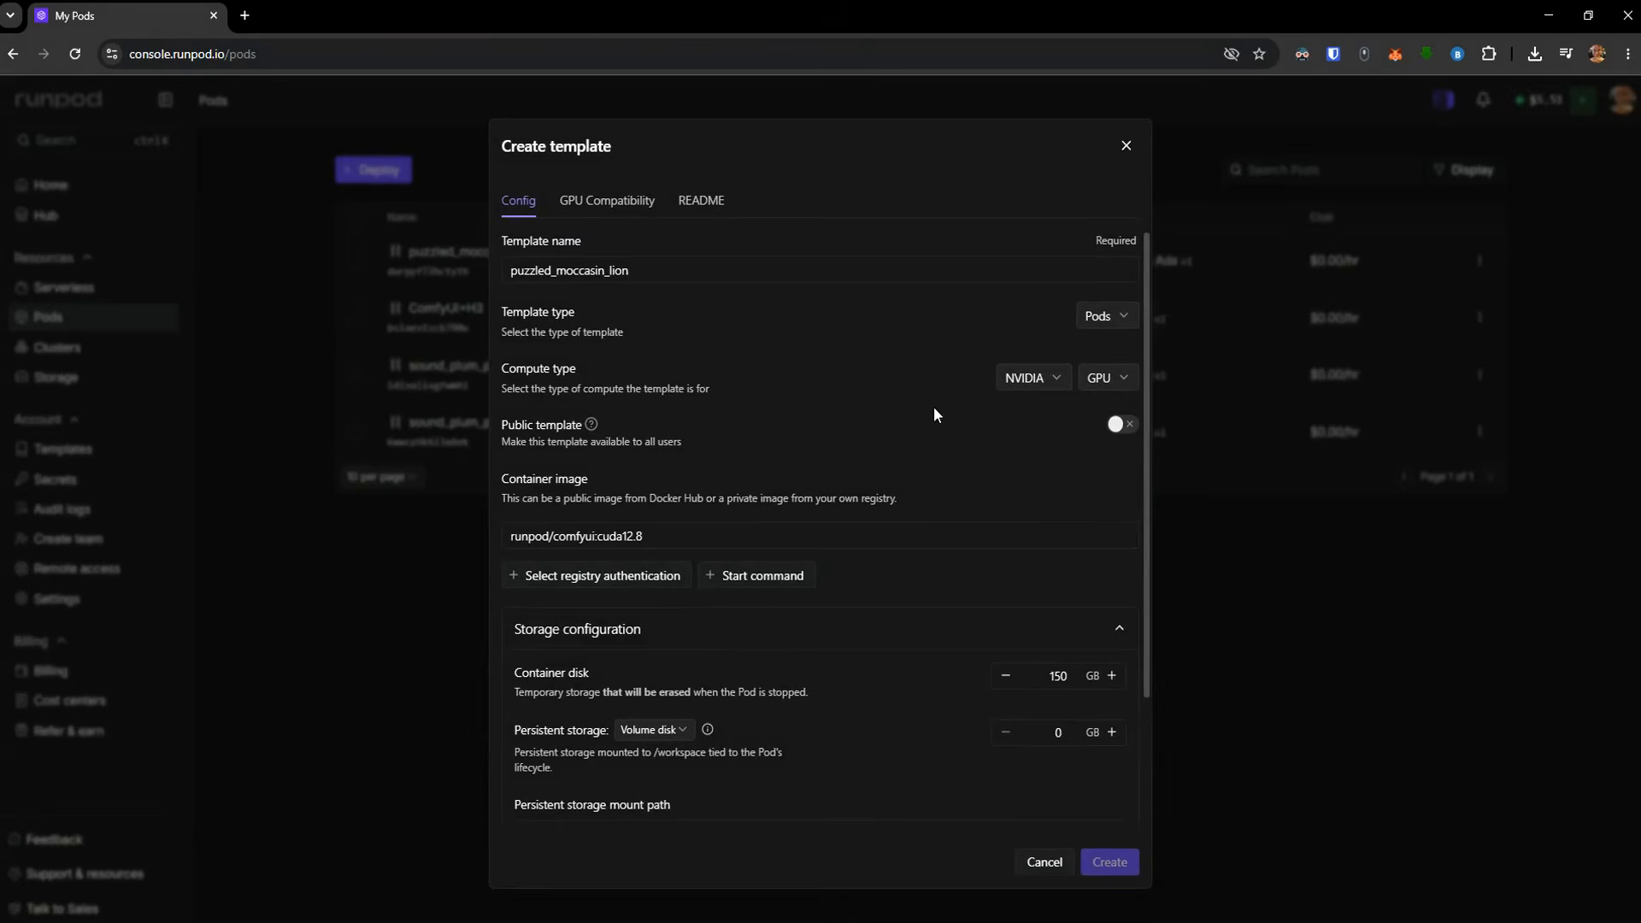
scroll(913, 419, down, 2)
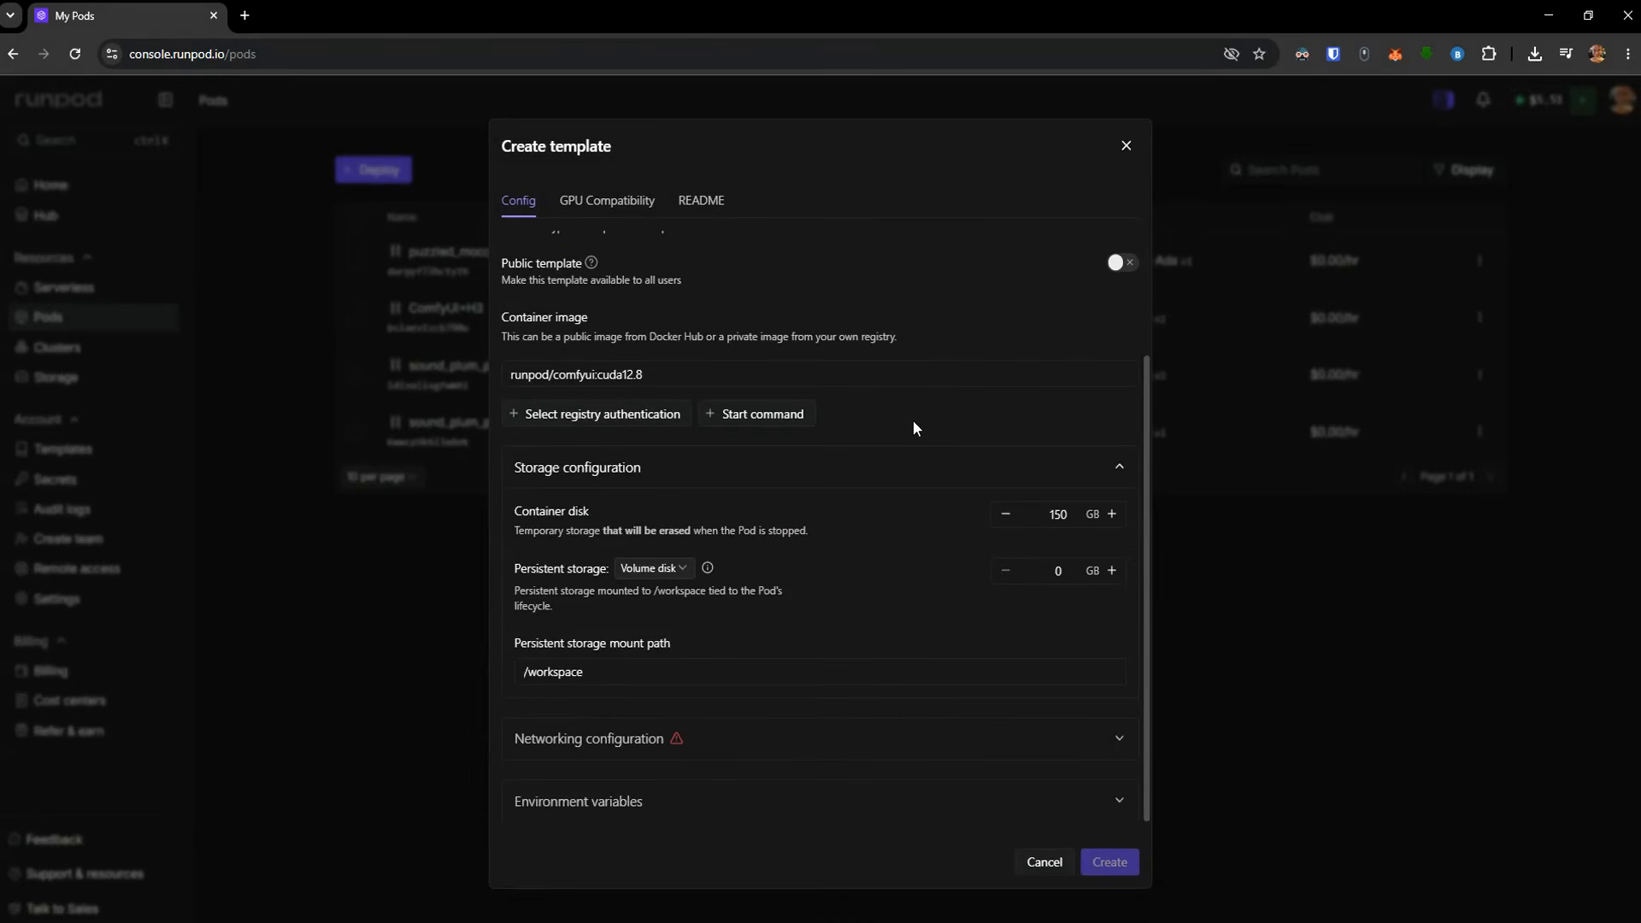
click(1074, 740)
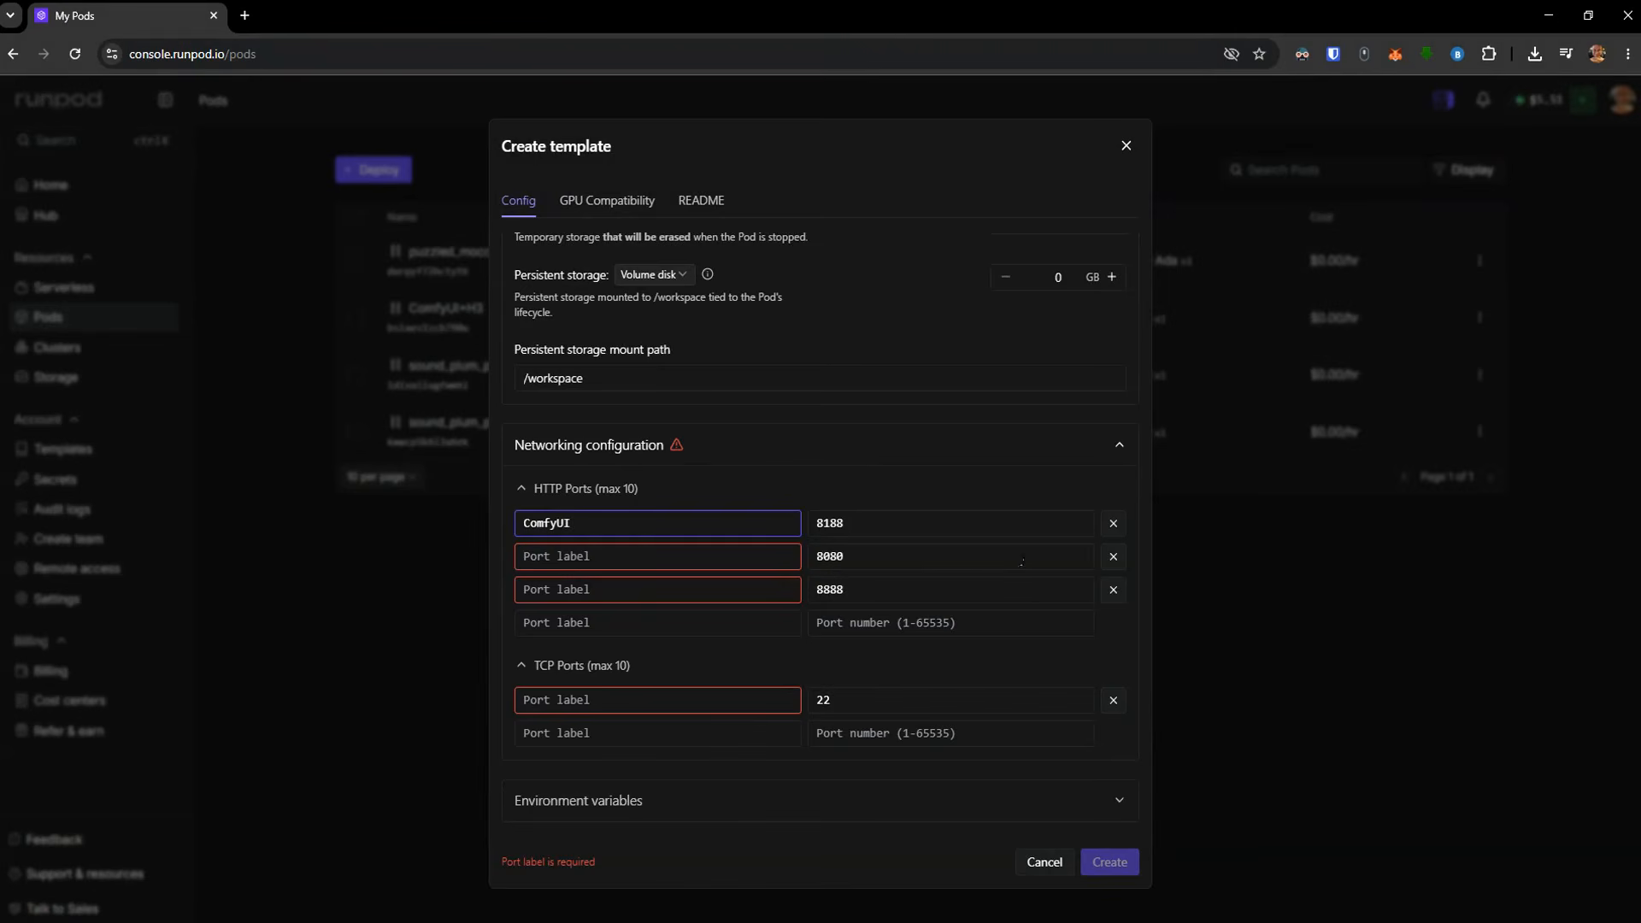
click(1113, 557)
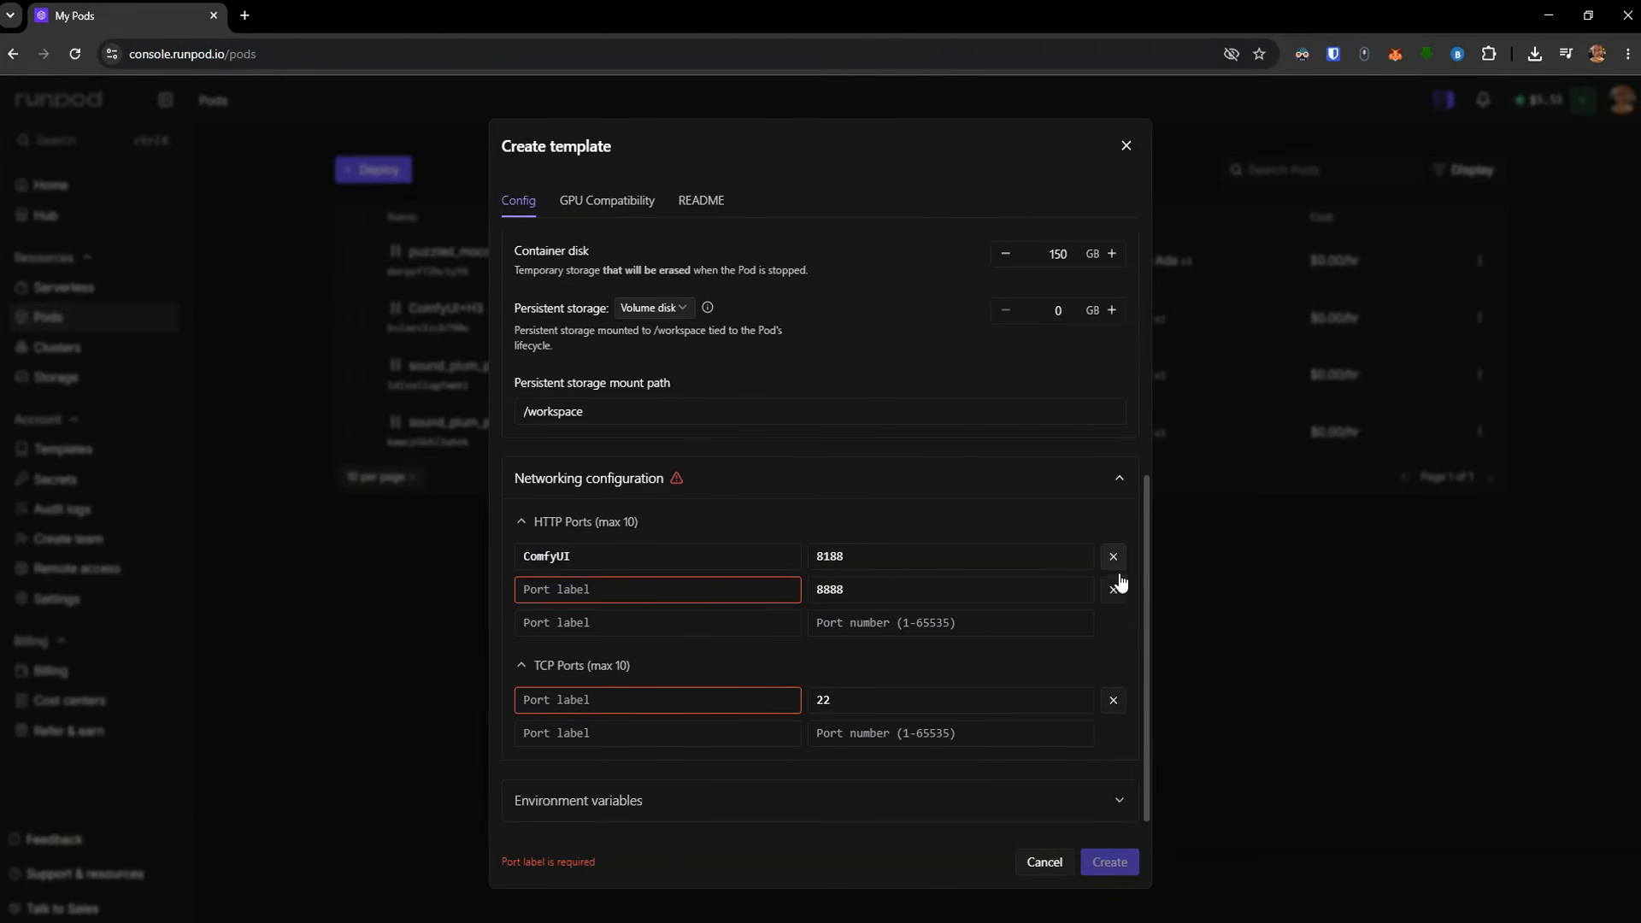
click(1113, 590)
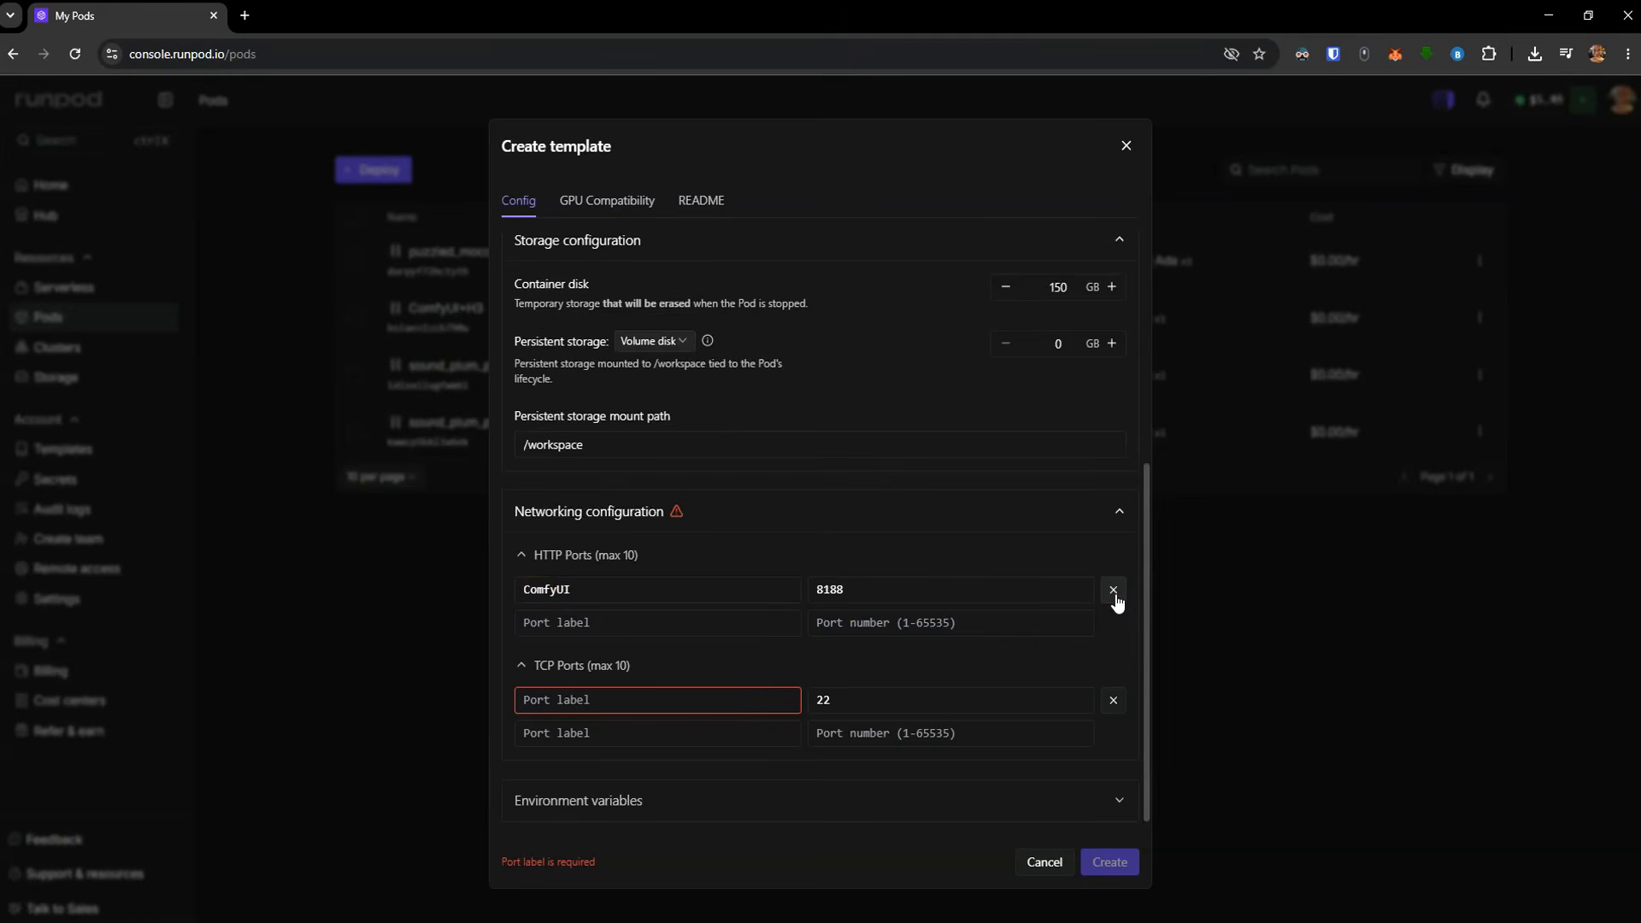
click(1114, 701)
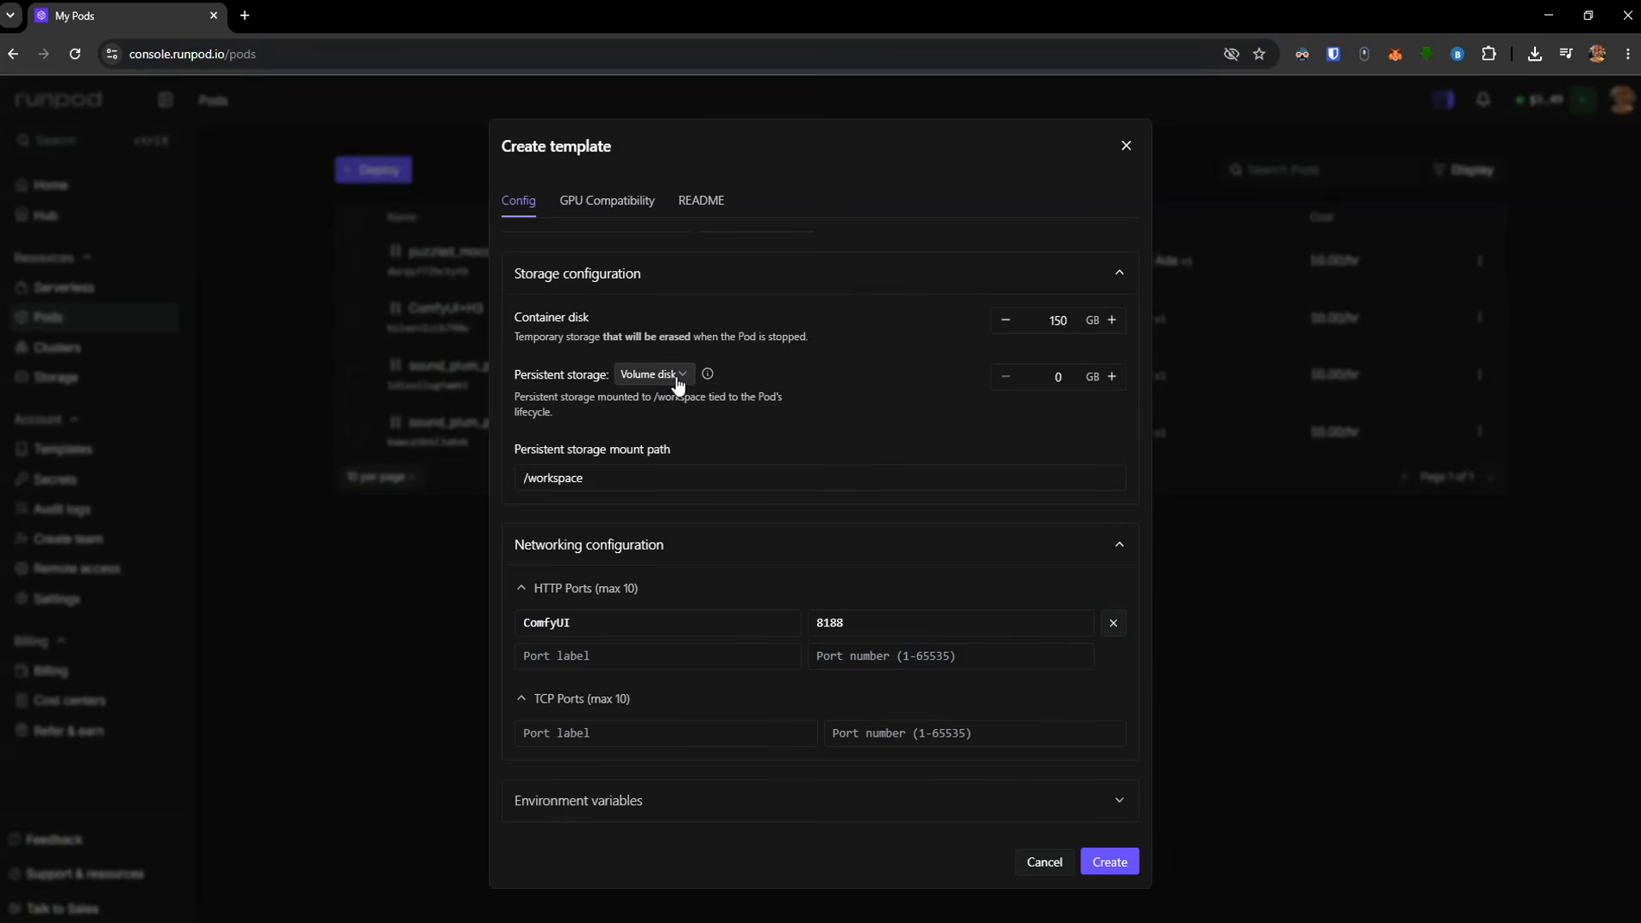
click(1111, 862)
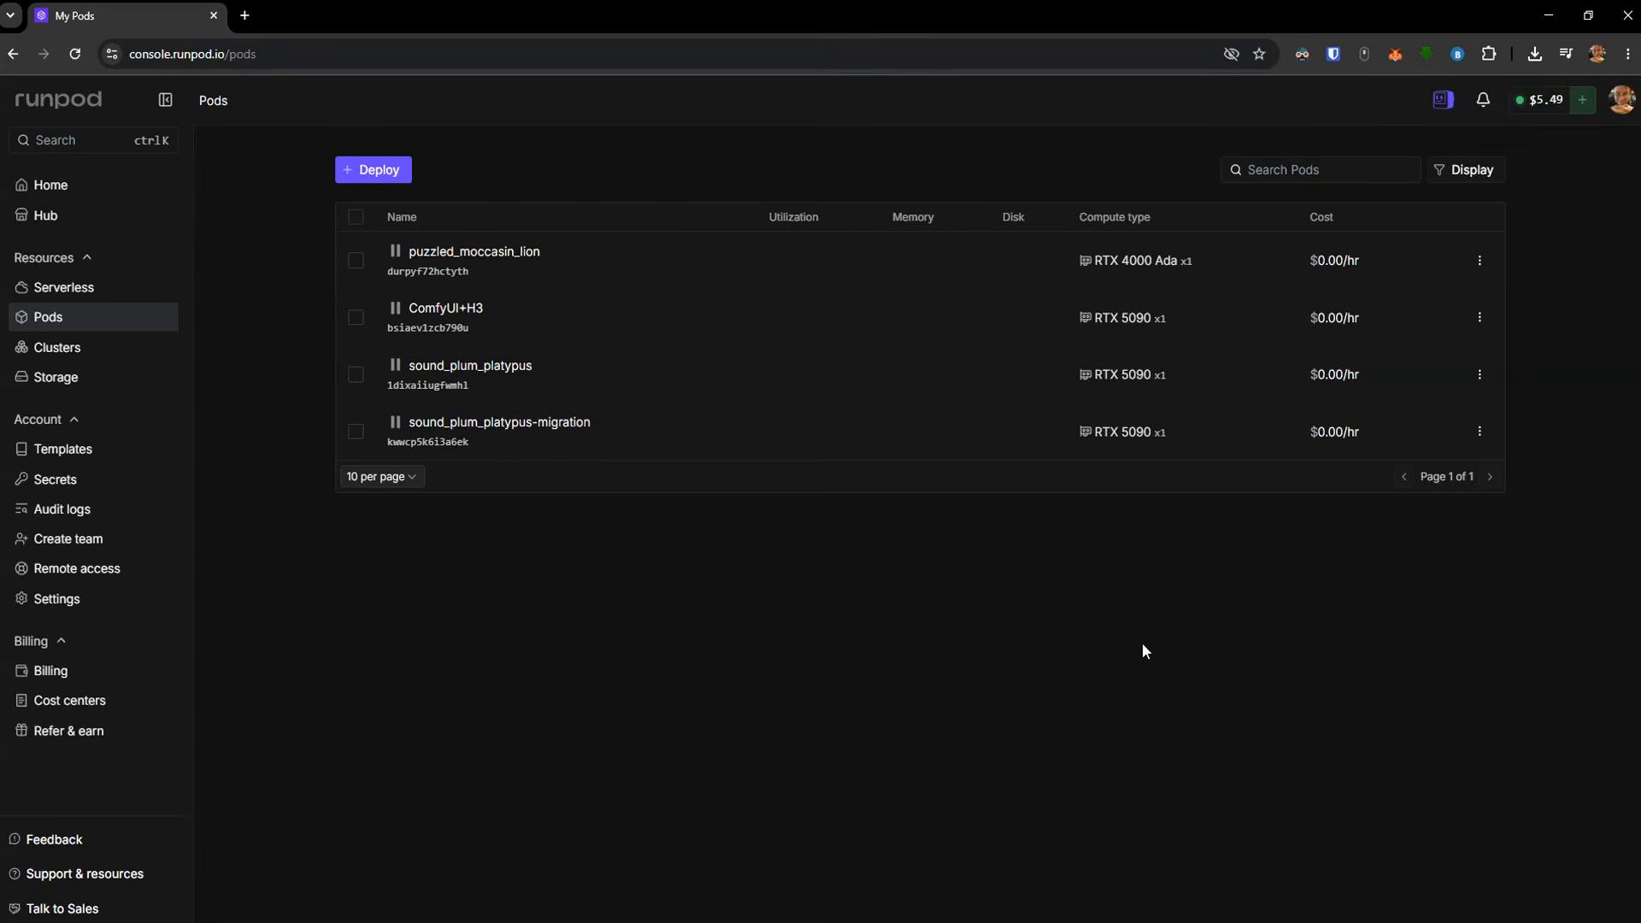
Deploy a new pod from the saved puzzled_moccasin_lion template on a single RTX 5090 GPU
click(92, 453)
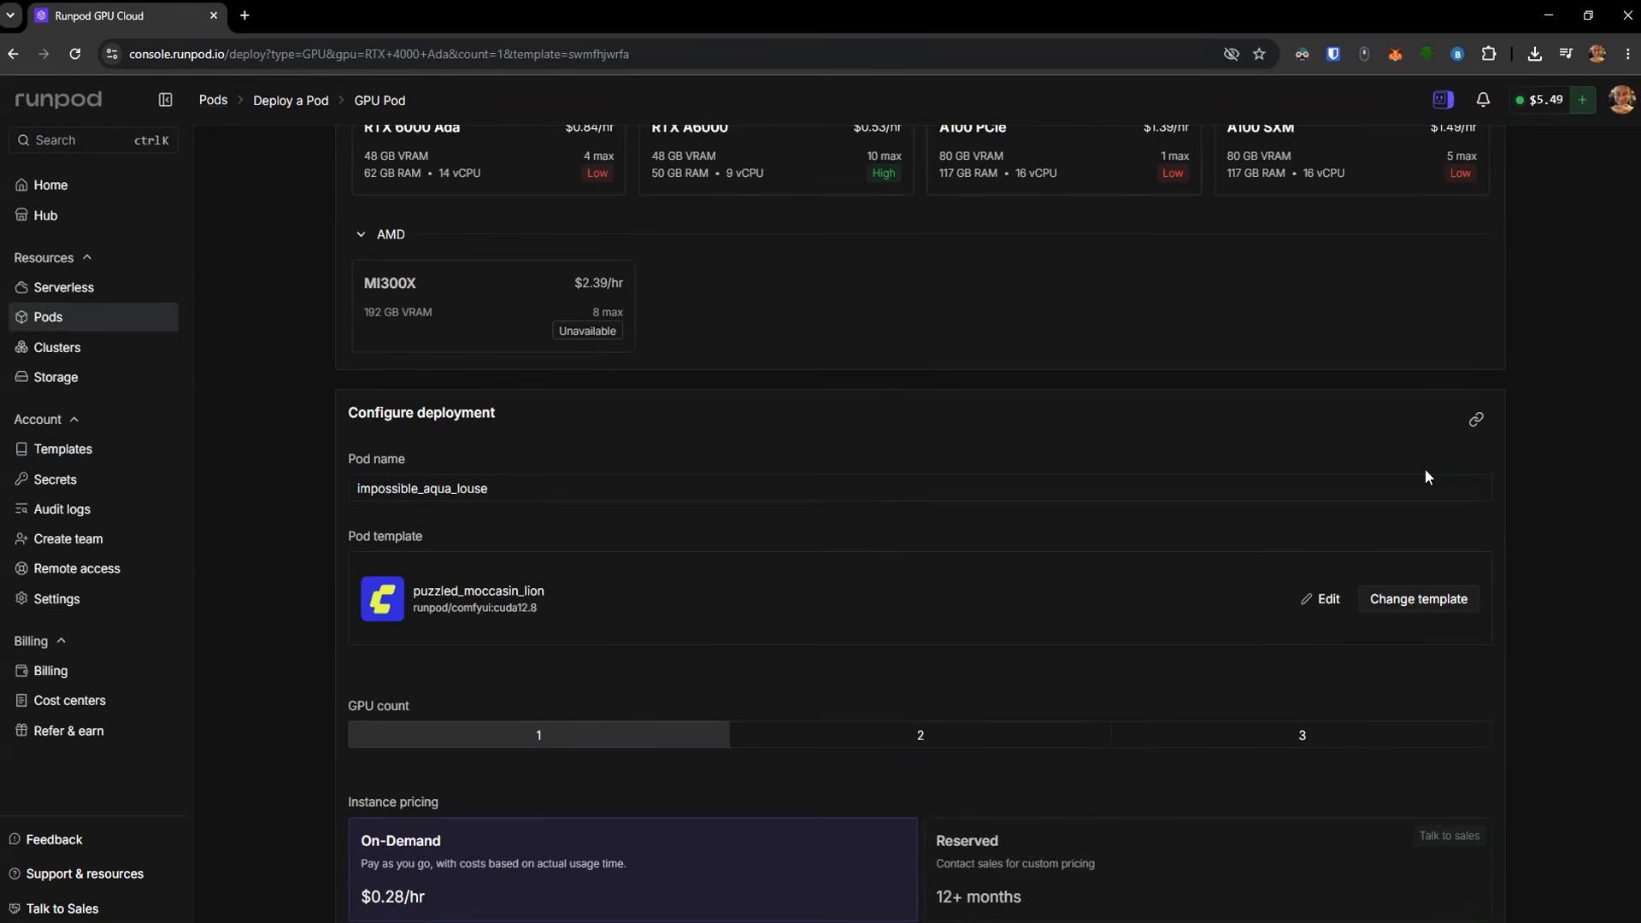
scroll(1424, 468, up, 10)
click(1371, 468)
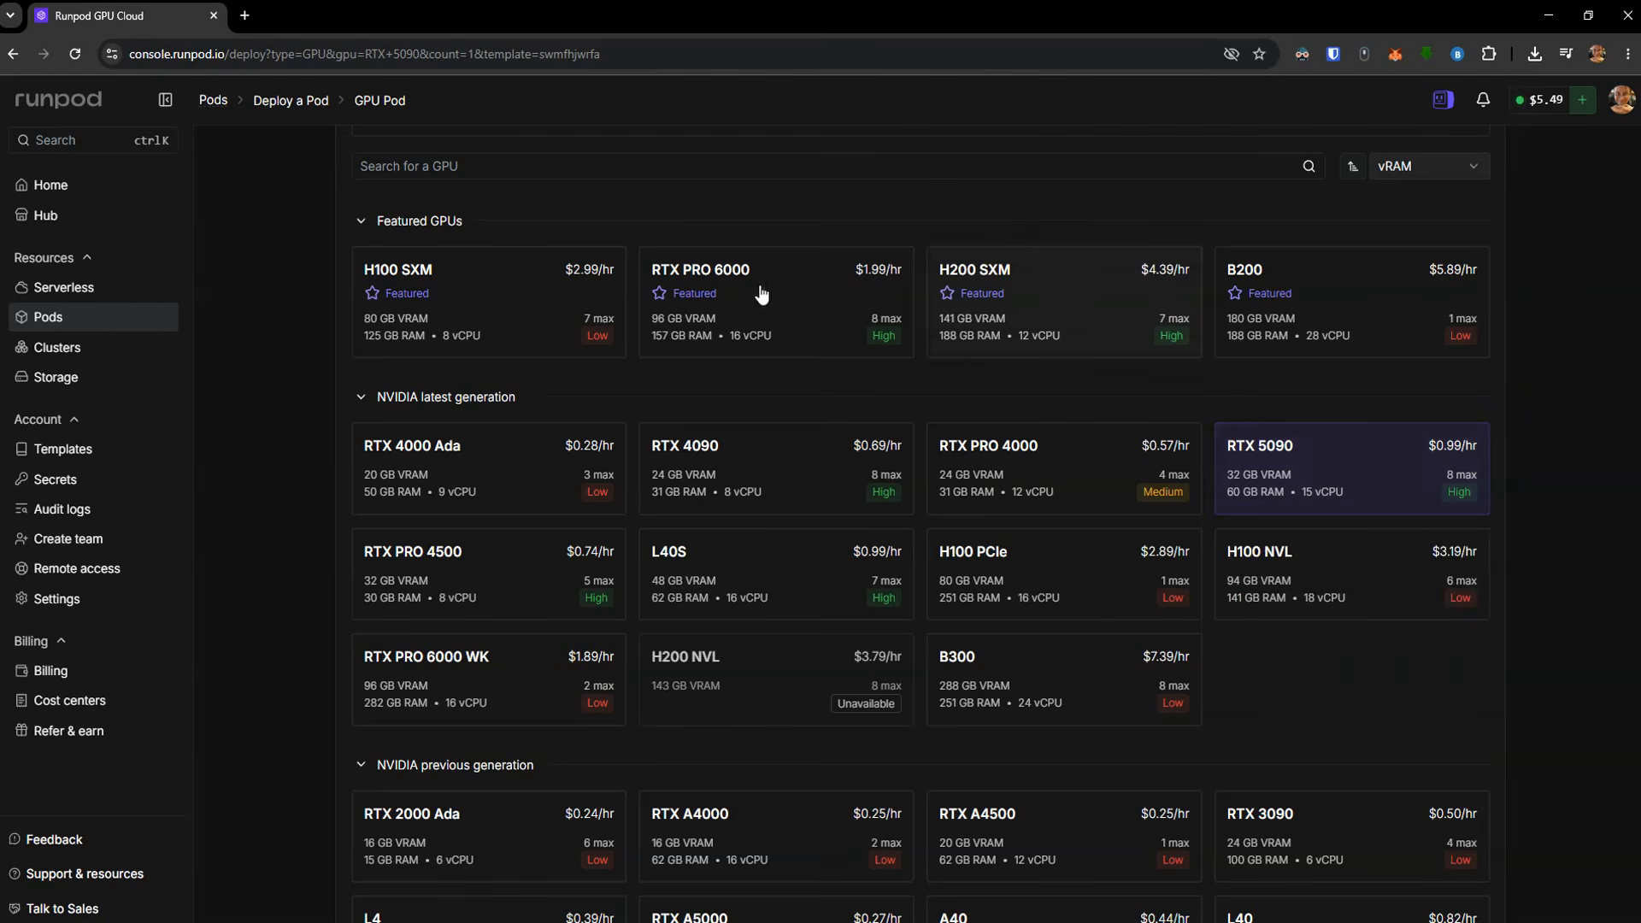
mouse_move(744, 300)
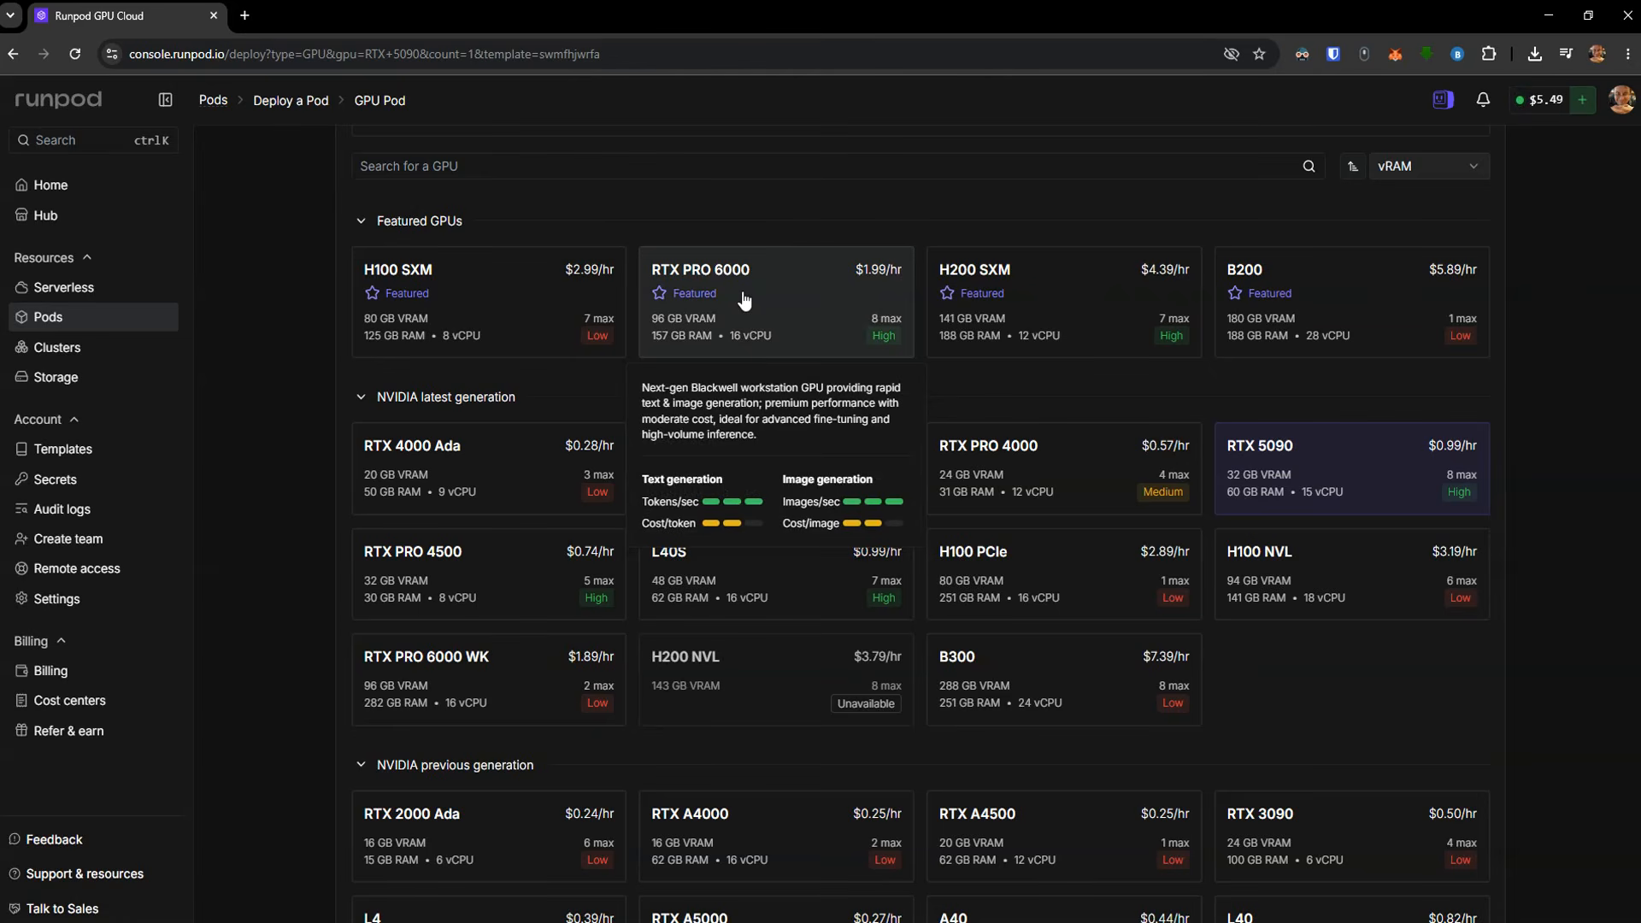
mouse_move(776, 472)
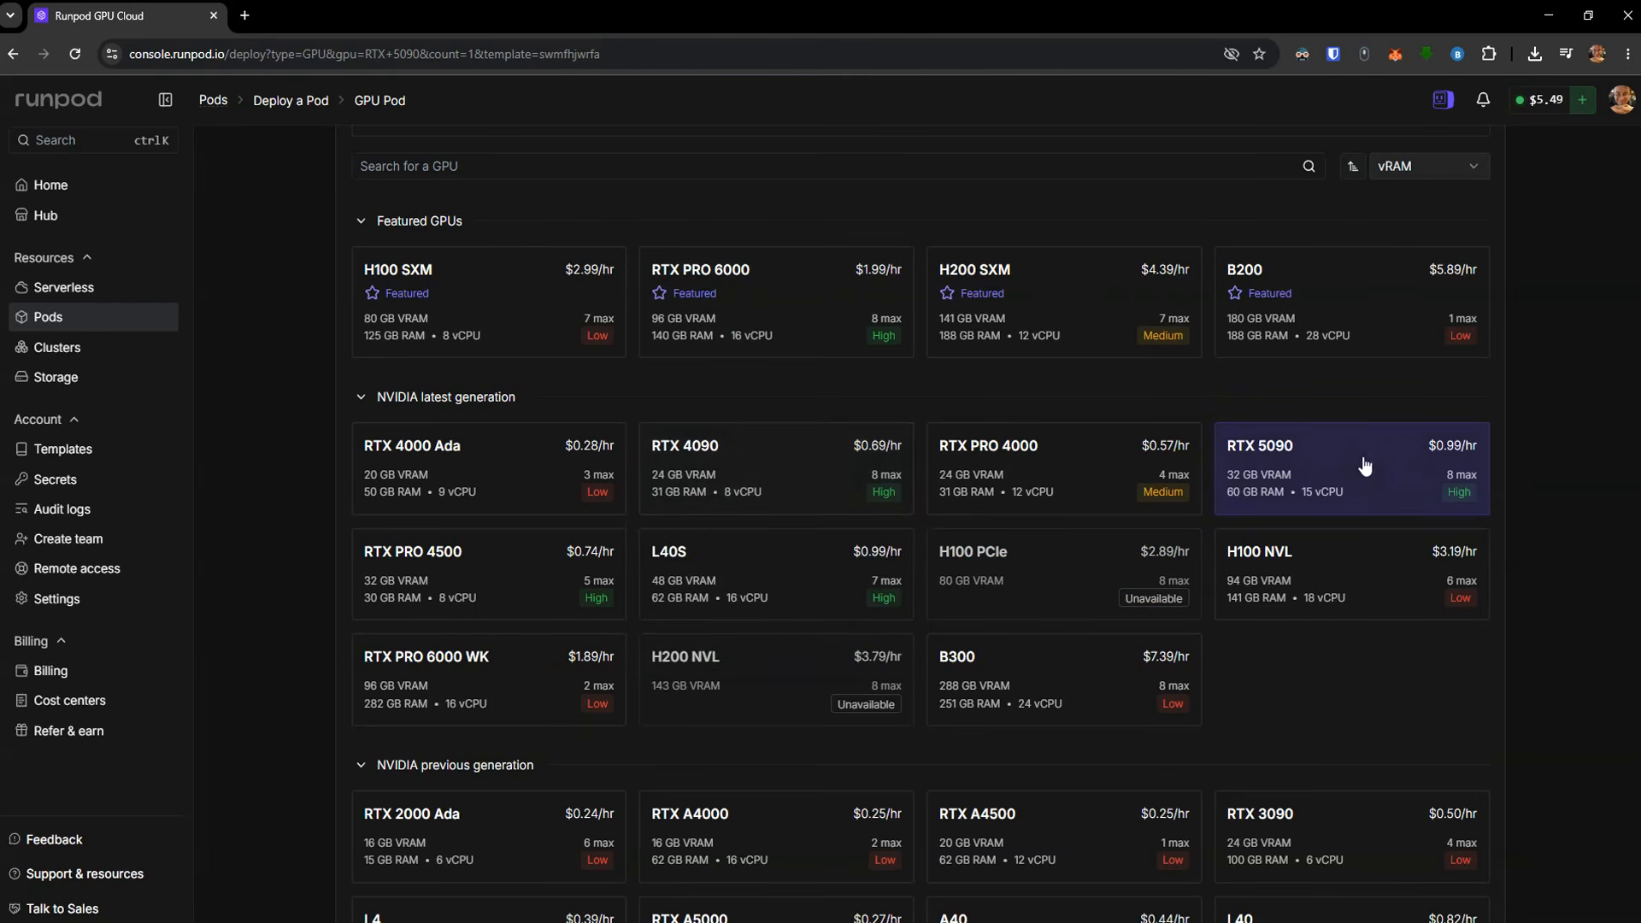
scroll(1531, 513, down, 7)
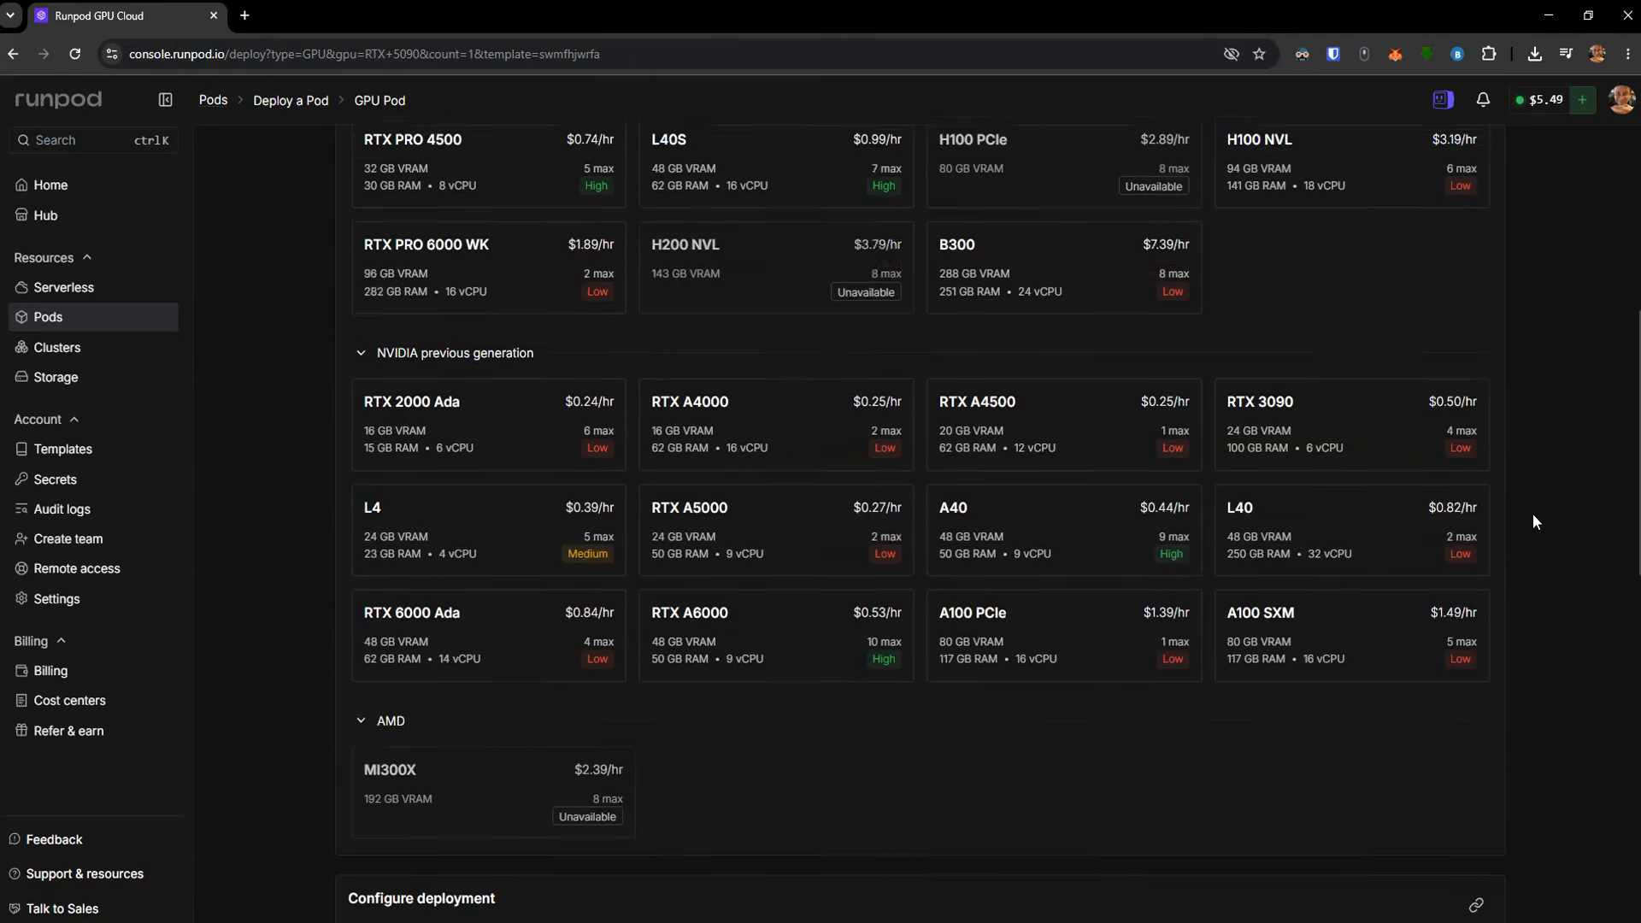
scroll(1534, 515, down, 4)
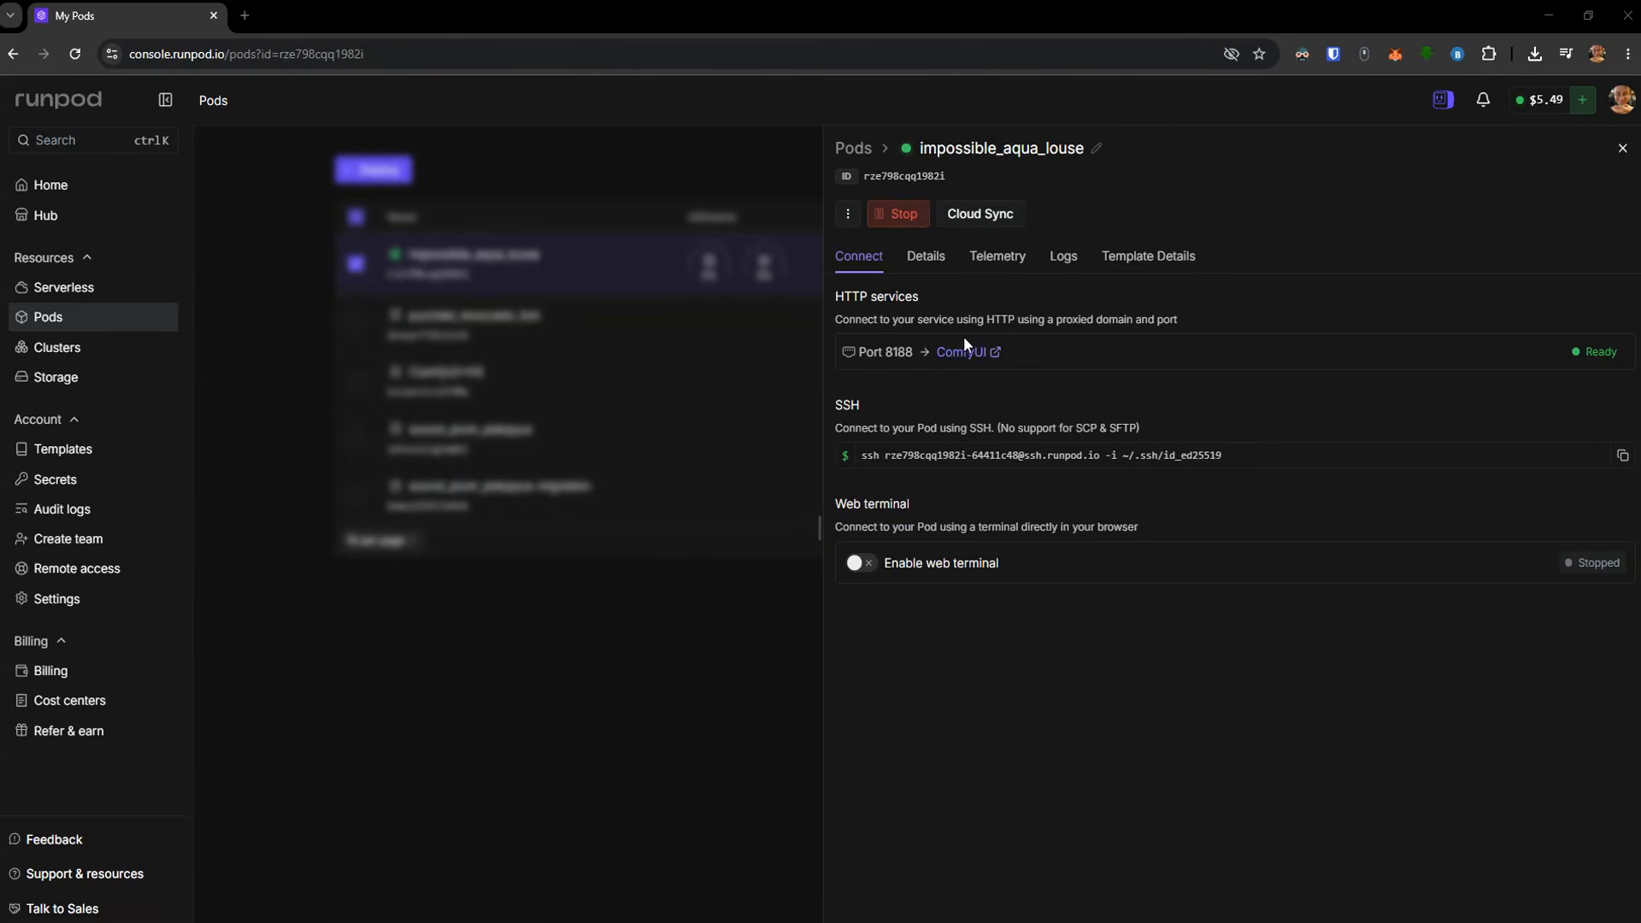
Run the video_minimax_h3_t2v workflow in the impossible_aqua_louse pod's ComfyUI and open the generated video
click(962, 352)
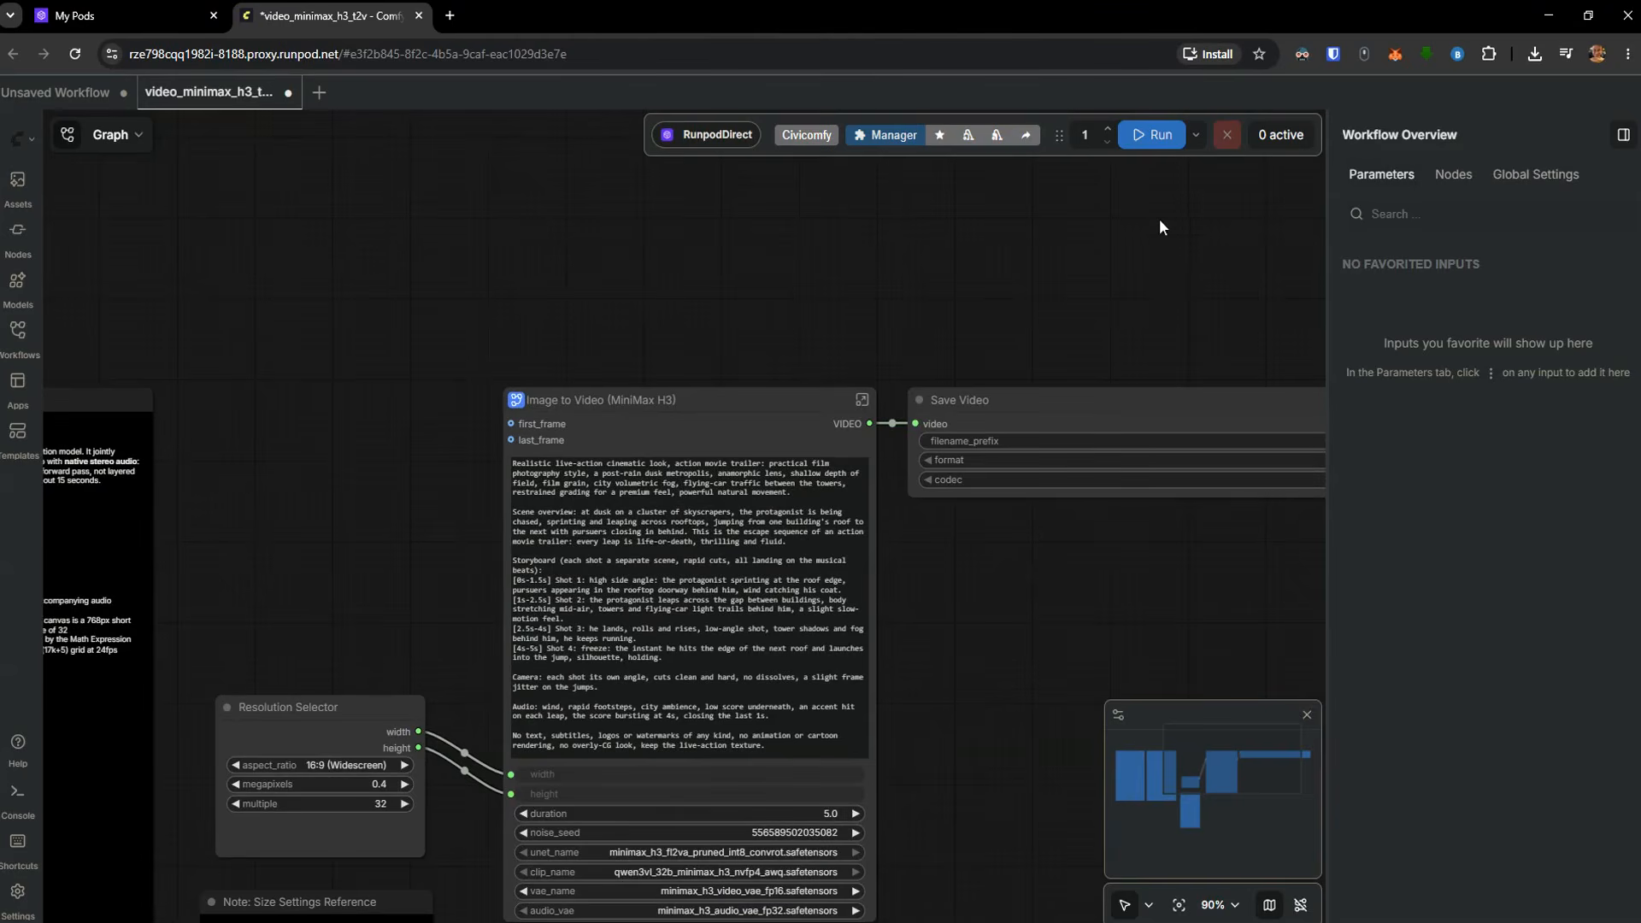
click(1159, 138)
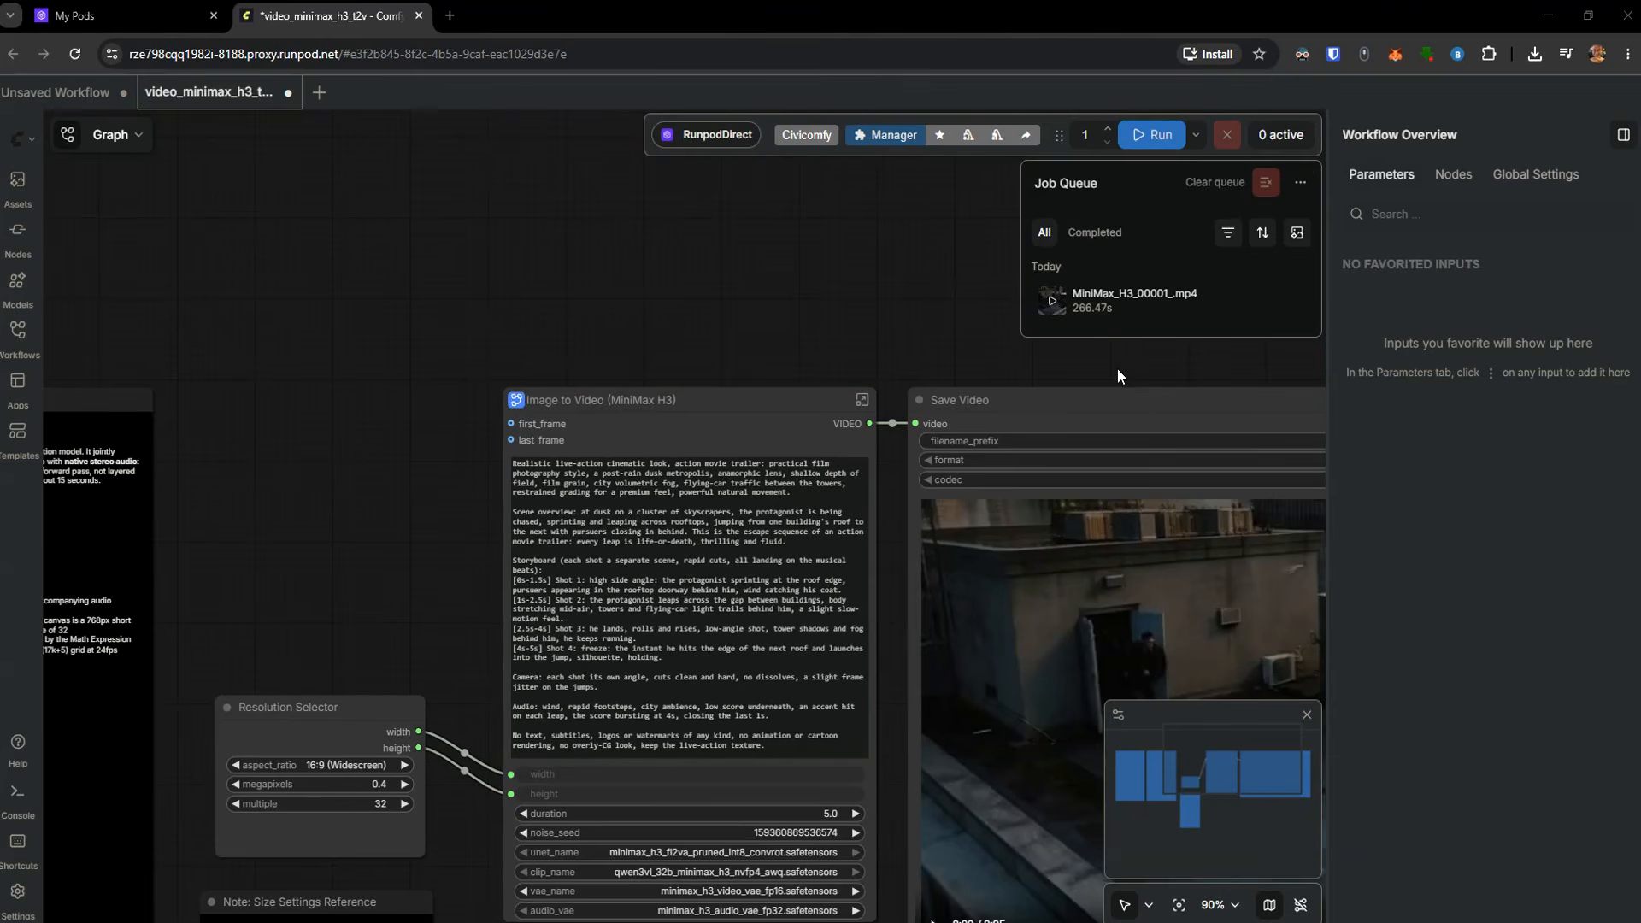
click(1249, 303)
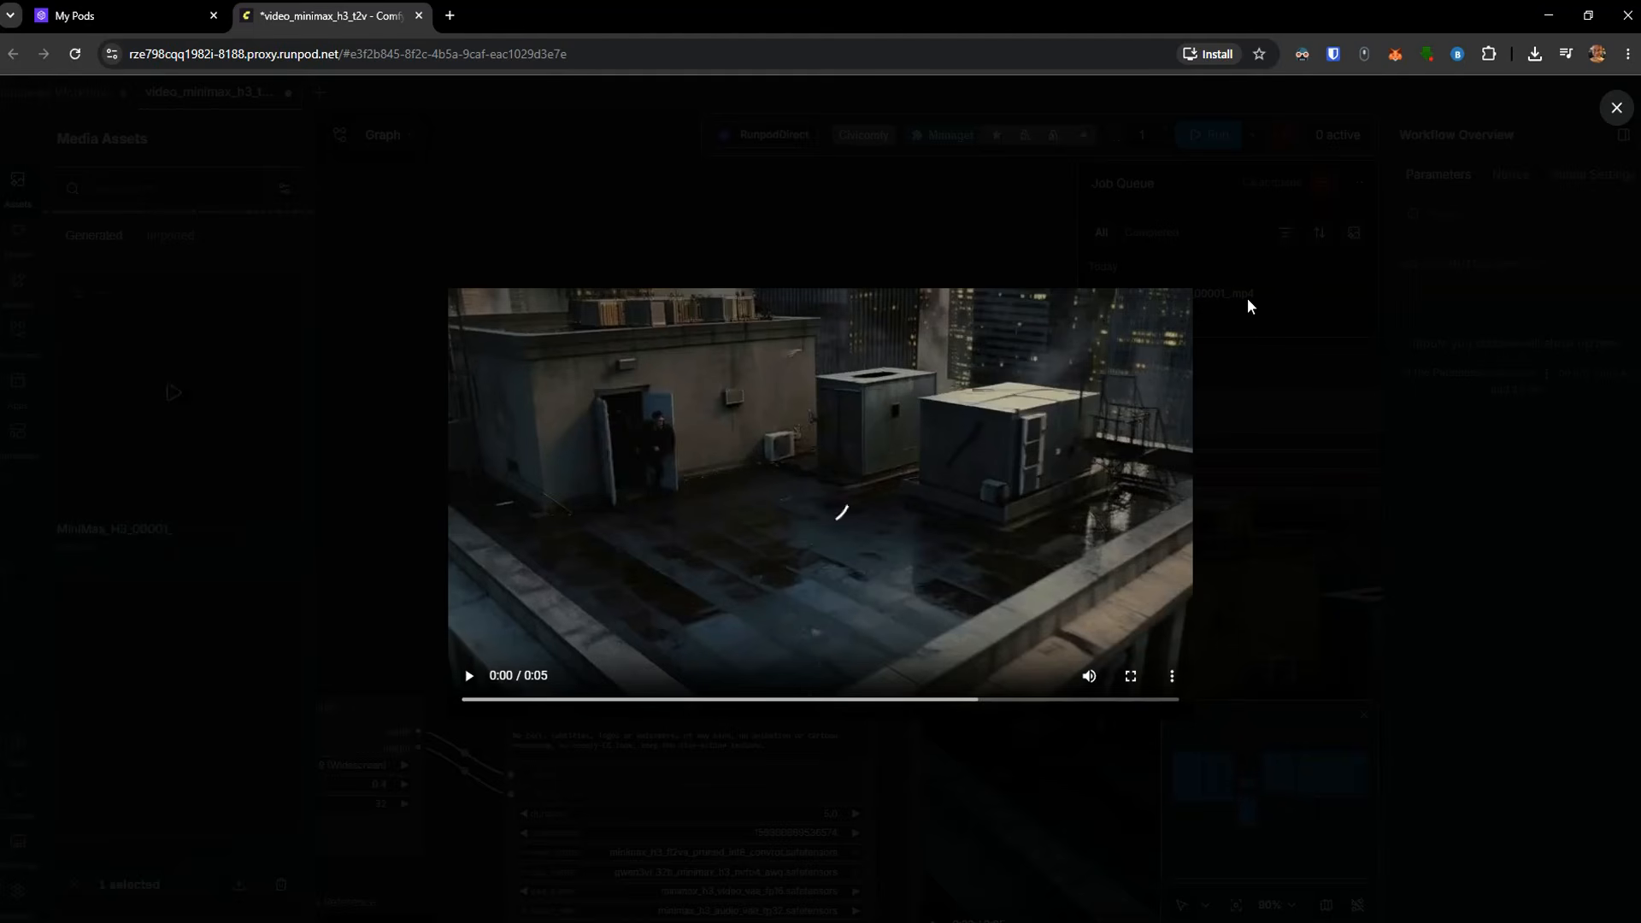